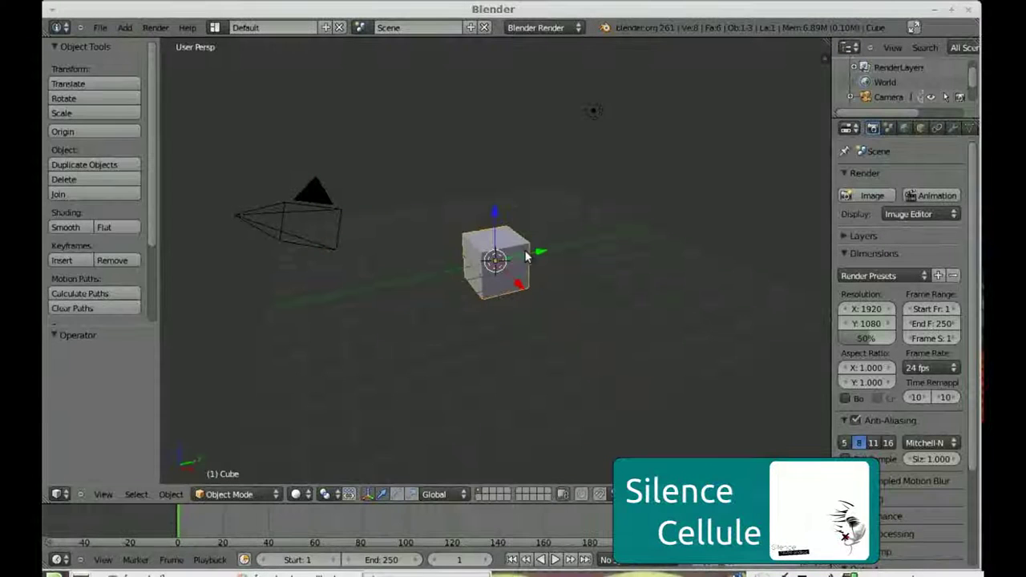
Step: In Edit Mode, box-select the cube's left half and delete only its faces
key("Tab")
key("KP_3")
left_click(103, 494)
key("KP_5")
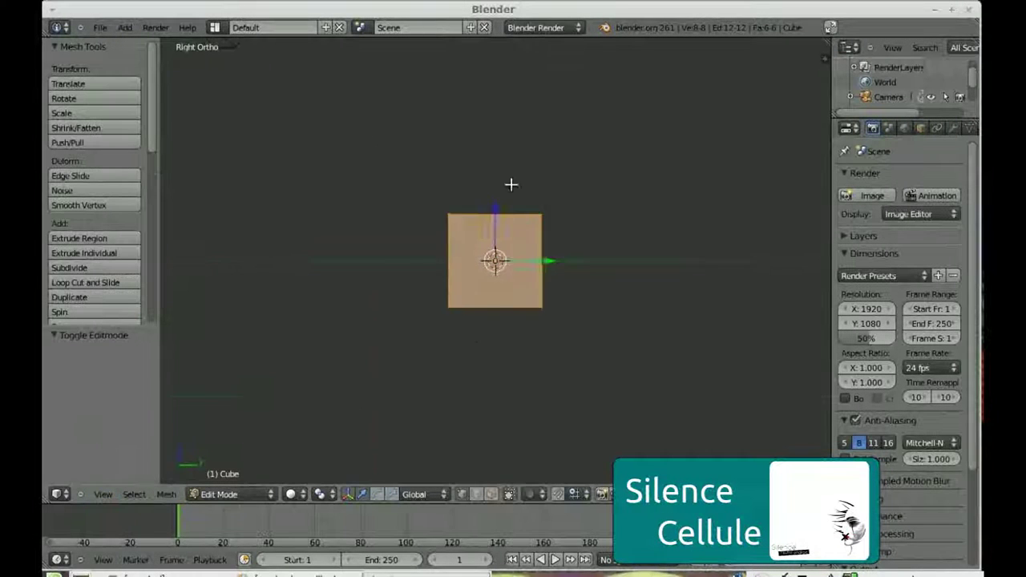
scroll(403, 238, "up", 3)
key("KP_1")
right_click(423, 259)
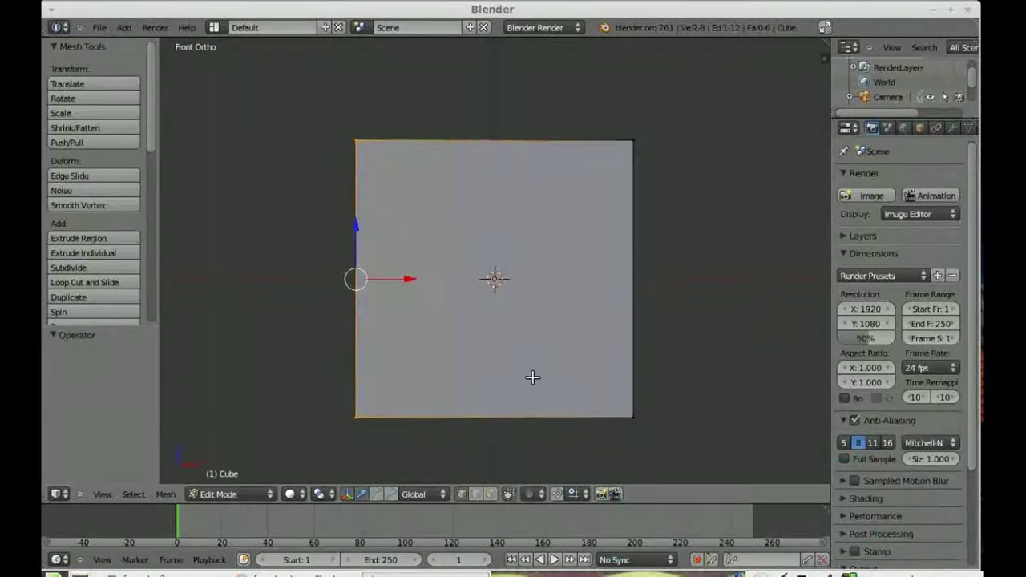
left_click_drag(324, 129, 384, 437)
middle_click_drag(493, 279, 611, 198)
key("x")
left_click(585, 275)
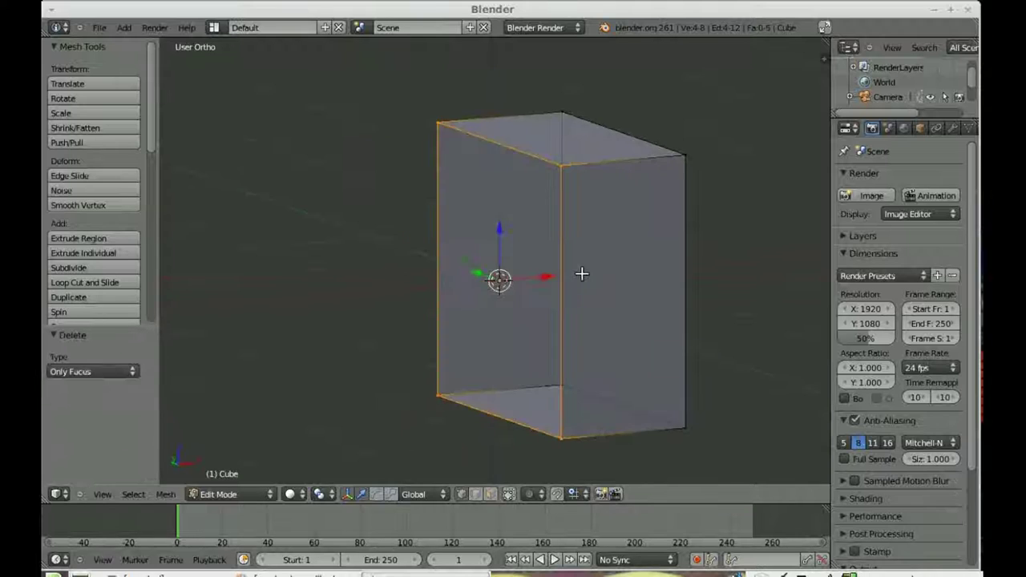
Step: Add a Mirror modifier across X with clipping to the remaining half cube
key("KP_3")
key("a")
left_click(952, 128)
left_click(896, 196)
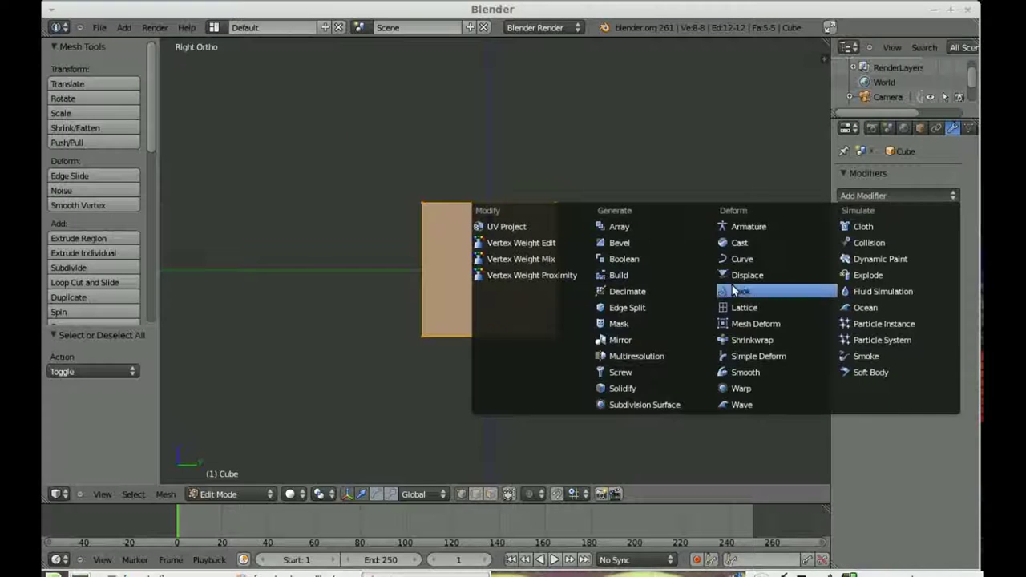
left_click(620, 340)
middle_click_drag(348, 229, 488, 278)
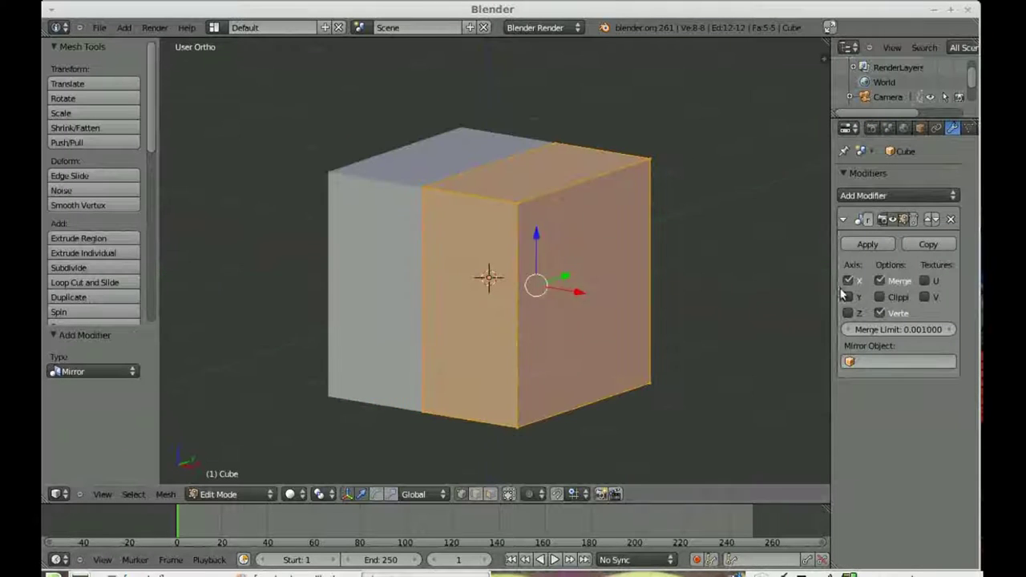
key("KP_1")
key("KP_3")
scroll(518, 205, "down", 4)
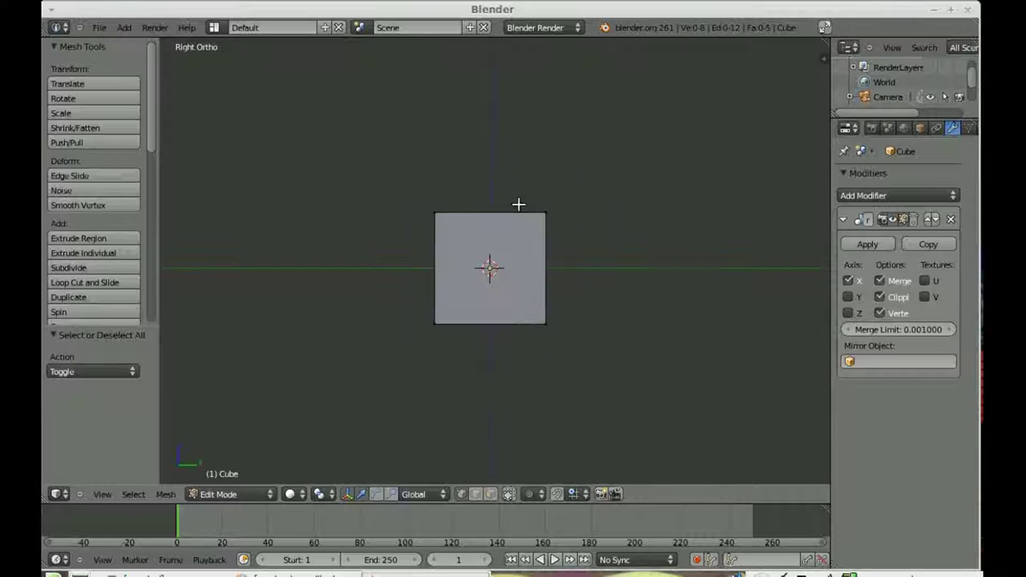
Step: Extrude the cube's top face upward and shrink the new top
middle_click_drag(416, 242, 483, 305, "shift")
right_click(555, 275)
key("e")
left_click(589, 201)
key("s")
left_click(598, 229)
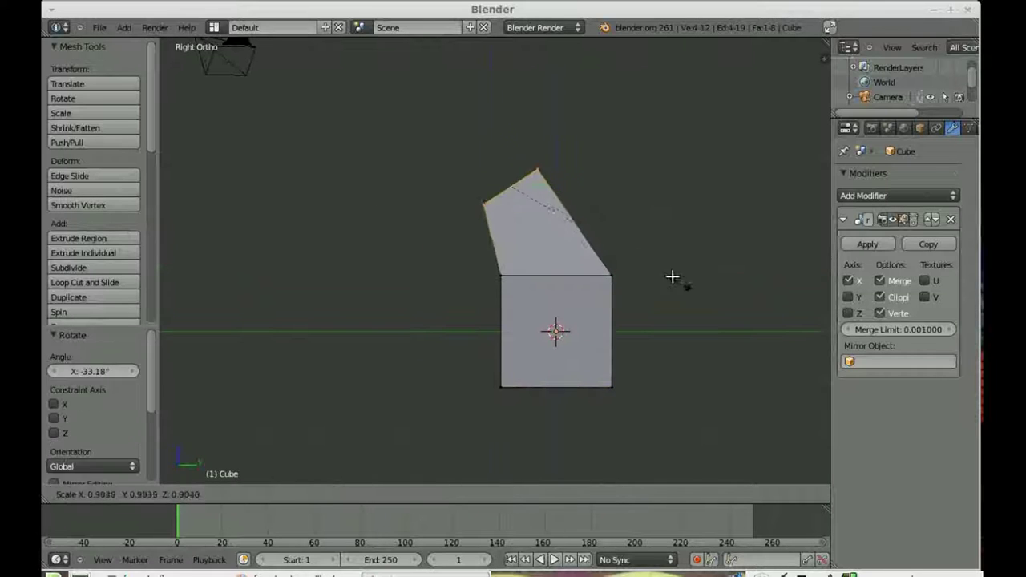
middle_click_drag(671, 276, 566, 352)
key("KP_3")
Step: Widen the bottom edge of the new neck segment
right_click(609, 388)
key("s")
left_click(522, 288)
middle_click_drag(522, 289, 573, 229)
key("KP_3")
Step: Extrude the top of the neck into a new segment tilted forward
right_click(511, 186)
key("e")
left_click(481, 128)
key("r")
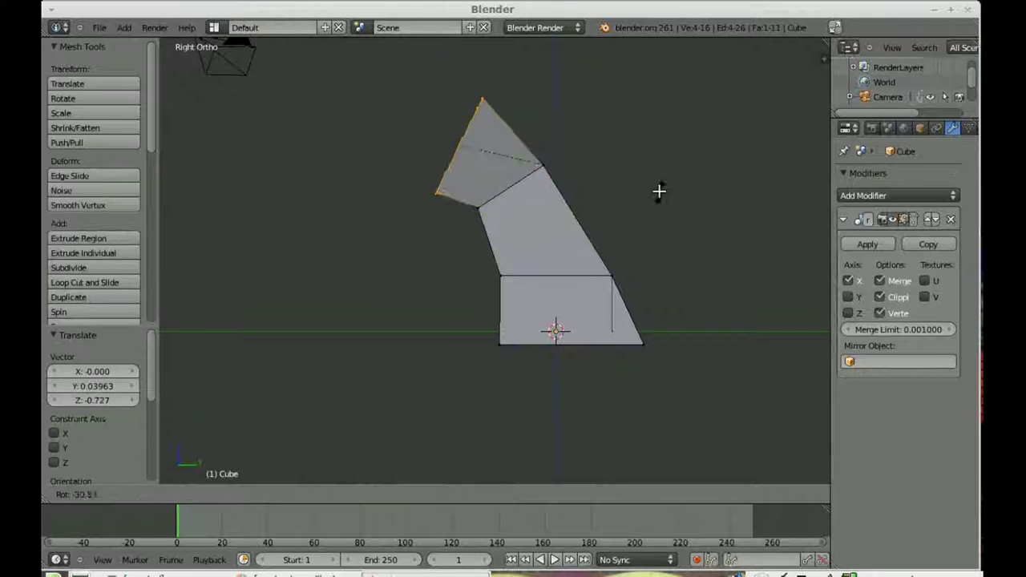
middle_click_drag(670, 212, 682, 233)
key("KP_3")
Step: Extrude and rotate another segment forward into the head, tapering the snout end
key("e")
left_click(393, 160)
key("r")
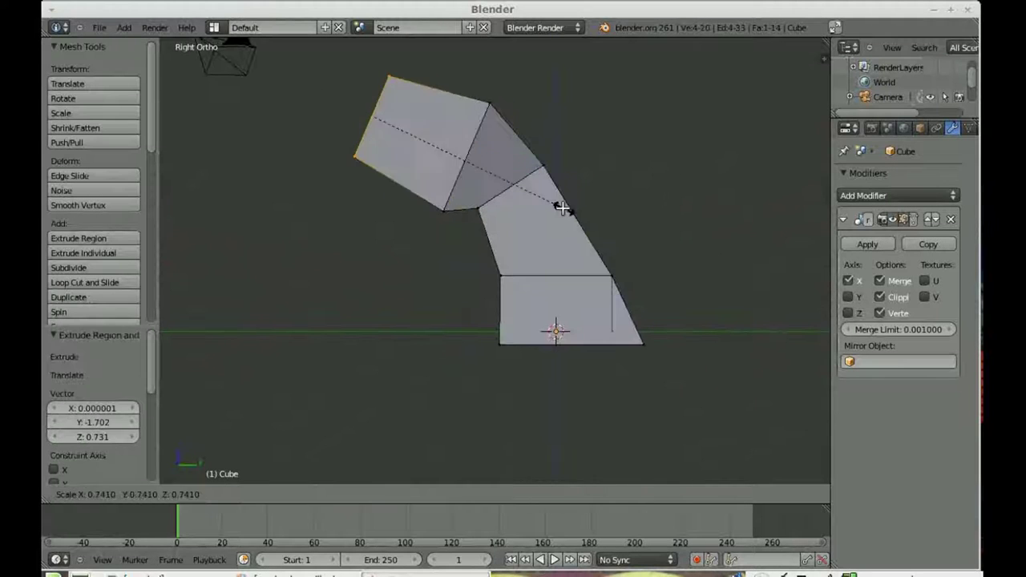
left_click(643, 167)
left_click(494, 166)
key("s")
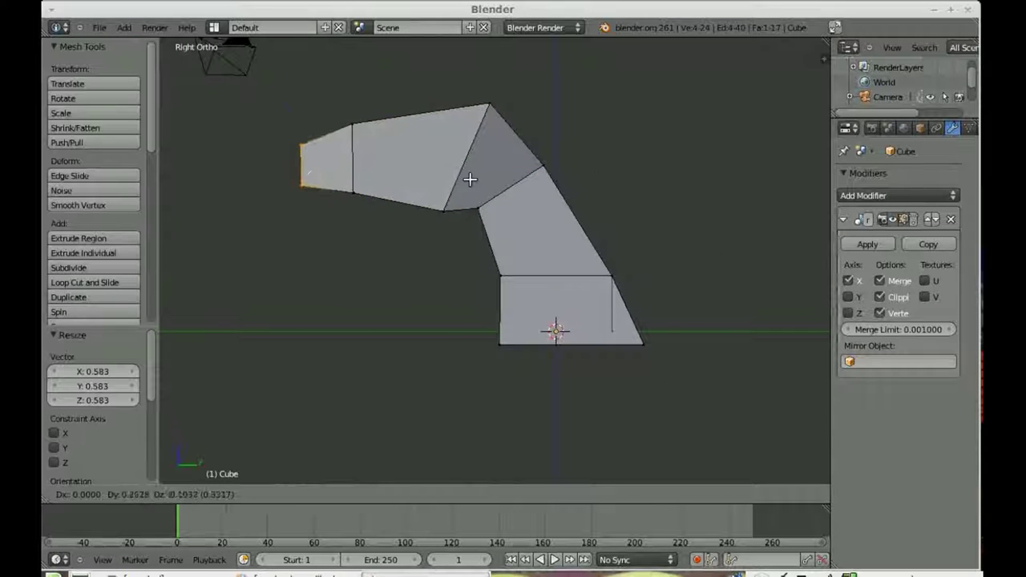
mouse_move(363, 141)
middle_mouse_down()
mouse_move(437, 142)
mouse_move(518, 242)
middle_mouse_up()
left_click(526, 266)
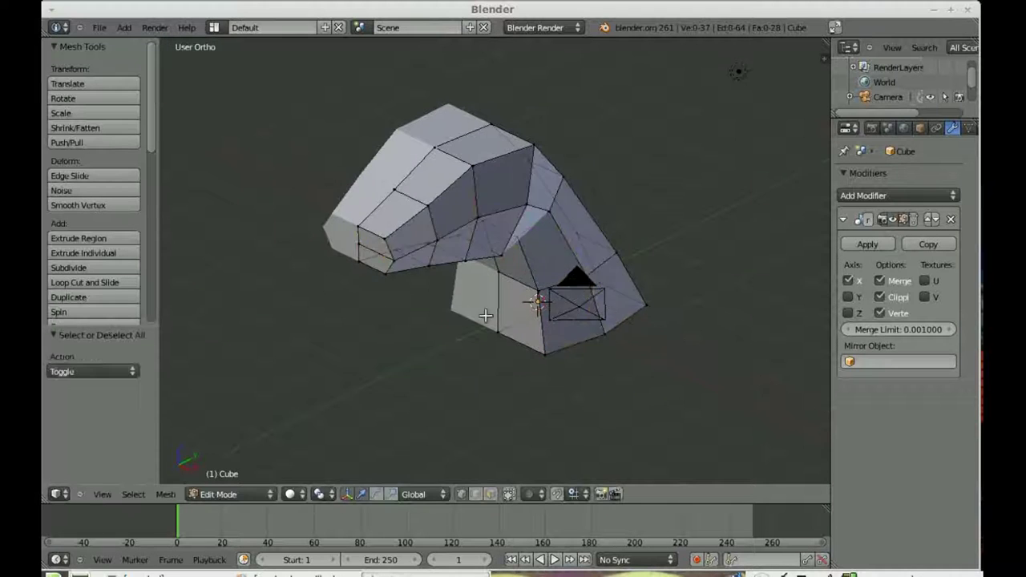
Step: Box-select part of the head and pick an edge loop around it
key("KP_1")
key("a")
key("b")
left_click_drag(495, 247, 601, 295)
mouse_move(601, 342)
middle_mouse_down()
mouse_move(518, 206)
mouse_move(588, 194)
middle_mouse_up()
right_click(518, 206, "alt")
scroll(561, 216, "up", 5)
key("KP_3")
middle_click_drag(488, 245, 540, 307)
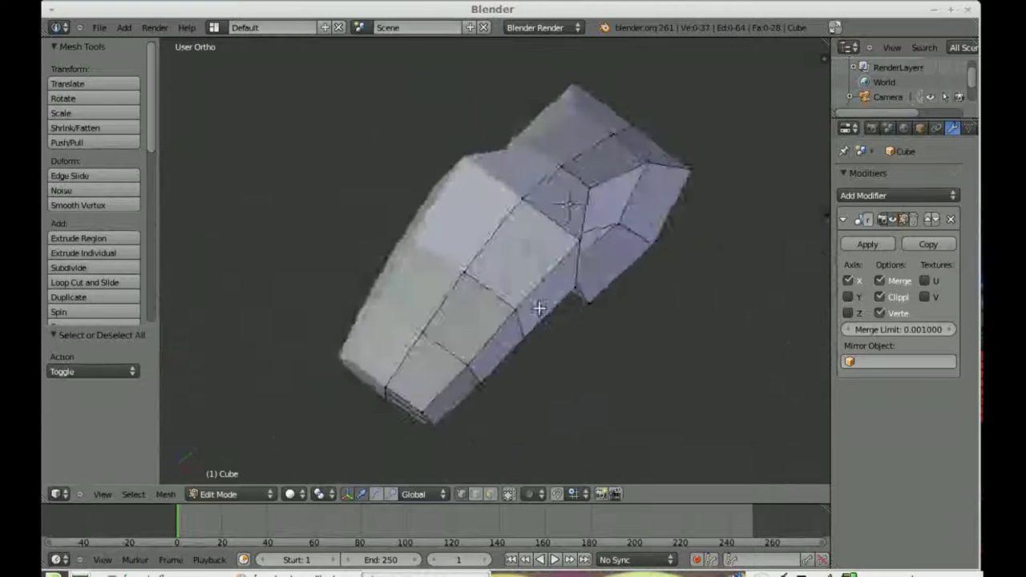
key("KP_3")
mouse_move(289, 195)
middle_mouse_down()
mouse_move(398, 192)
mouse_move(234, 224)
mouse_move(384, 248)
middle_mouse_up()
Step: Extrude a face under the head and rotate it down into an open lower jaw
left_click(288, 214)
key("KP_3")
key("e")
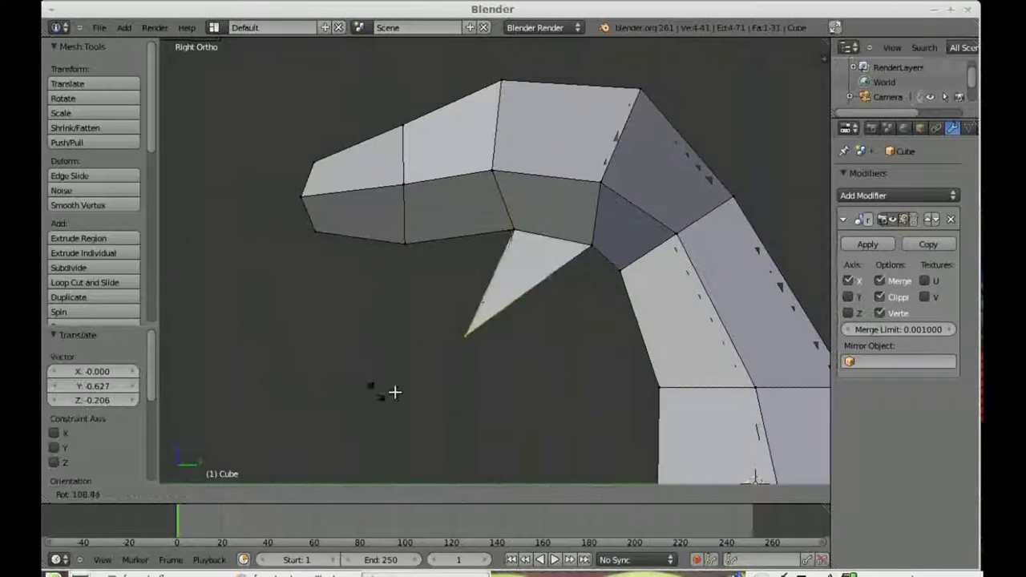
left_click(497, 360)
middle_click_drag(496, 360, 532, 236)
key("KP_3")
key("a")
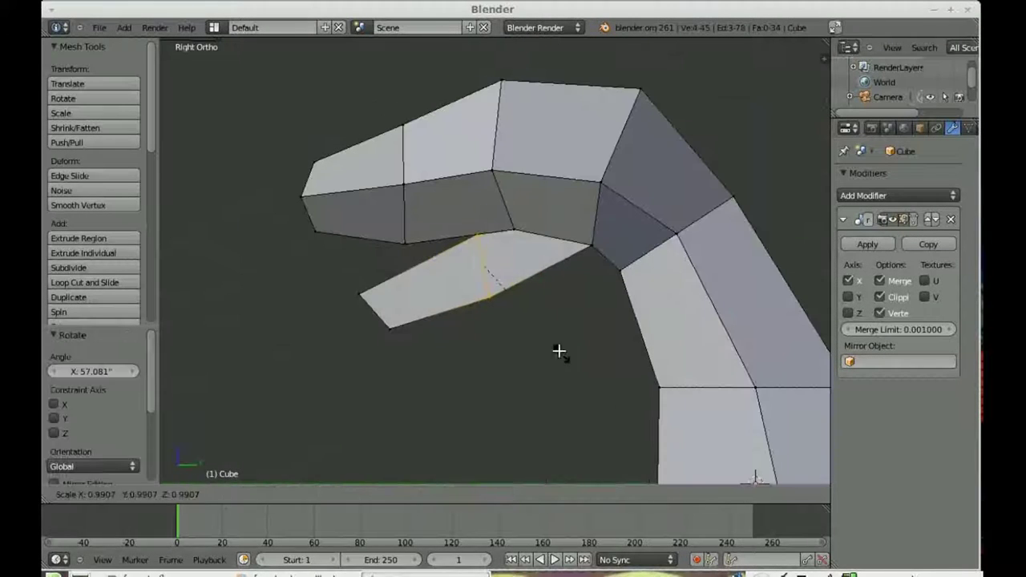
left_click(558, 351)
key("r")
left_click(432, 352)
mouse_move(431, 353)
middle_mouse_down()
mouse_move(435, 298)
mouse_move(412, 293)
mouse_move(377, 316)
mouse_move(513, 342)
mouse_move(492, 355)
mouse_move(504, 355)
mouse_move(426, 235)
mouse_move(511, 210)
middle_mouse_up()
Step: Lower the upper snout tip vertices to reshape the upper jaw
right_click(514, 342)
key("KP_3")
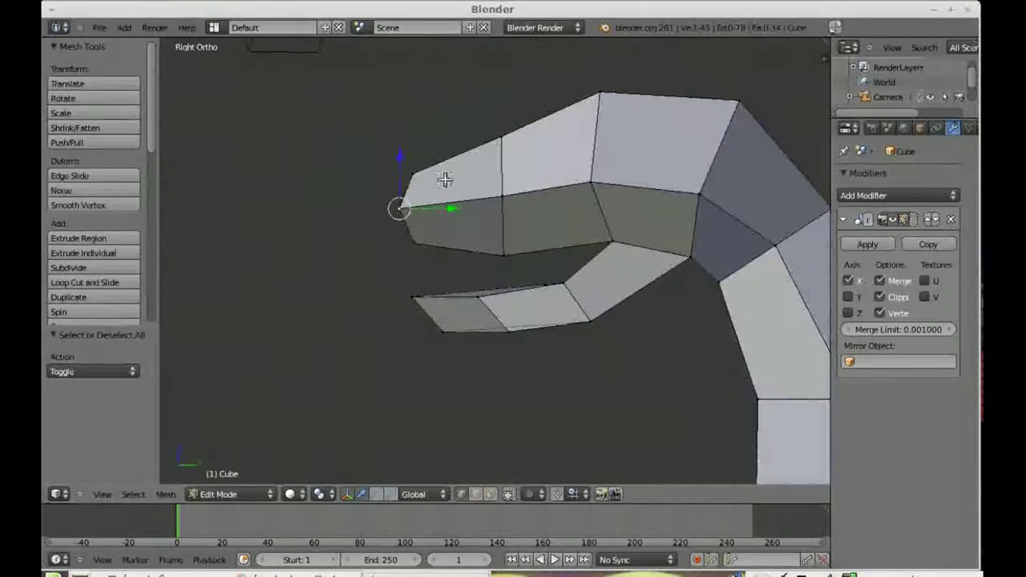
key("g")
left_click(447, 176)
middle_click_drag(446, 177, 401, 213)
key("KP_3")
key("g")
middle_click_drag(505, 226, 437, 242)
key("KP_3")
key("g")
left_click(550, 275)
mouse_move(550, 275)
middle_mouse_down()
mouse_move(505, 184)
mouse_move(553, 211)
mouse_move(495, 283)
middle_mouse_up()
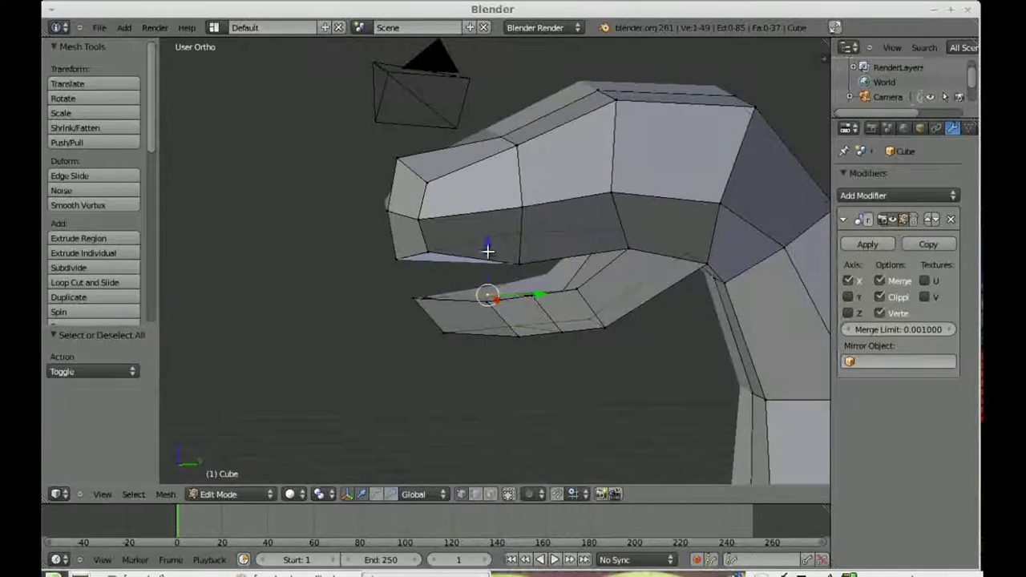
Step: Leave Edit Mode and add a UV sphere with 32 segments and 16 rings
key("a")
scroll(593, 320, "down", 4)
middle_click_drag(698, 390, 623, 270)
key("KP_3")
middle_click_drag(446, 247, 470, 458)
scroll(470, 458, "up", 4)
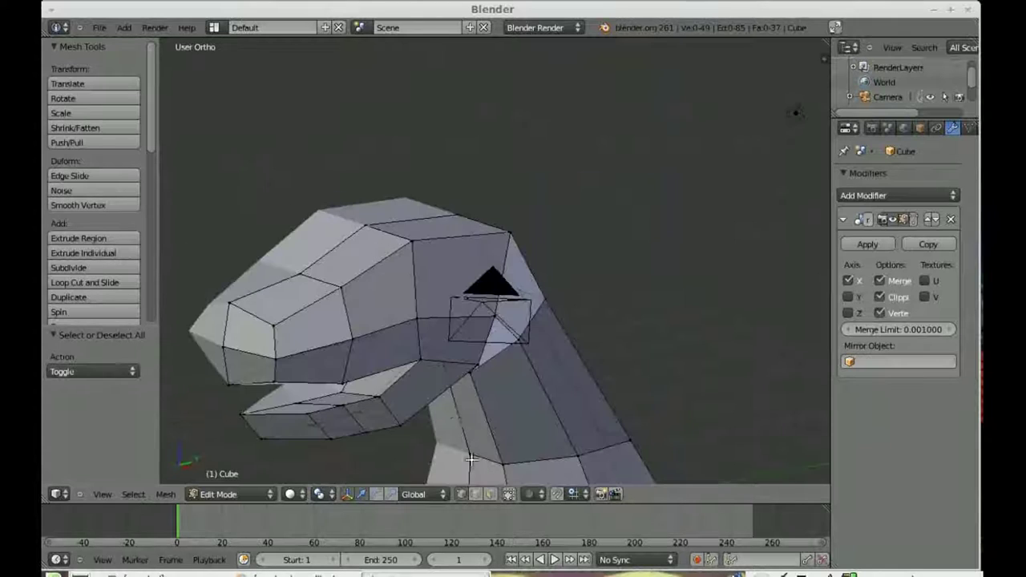
key("Tab")
key("shift+a")
left_click(433, 310)
key("KP_1")
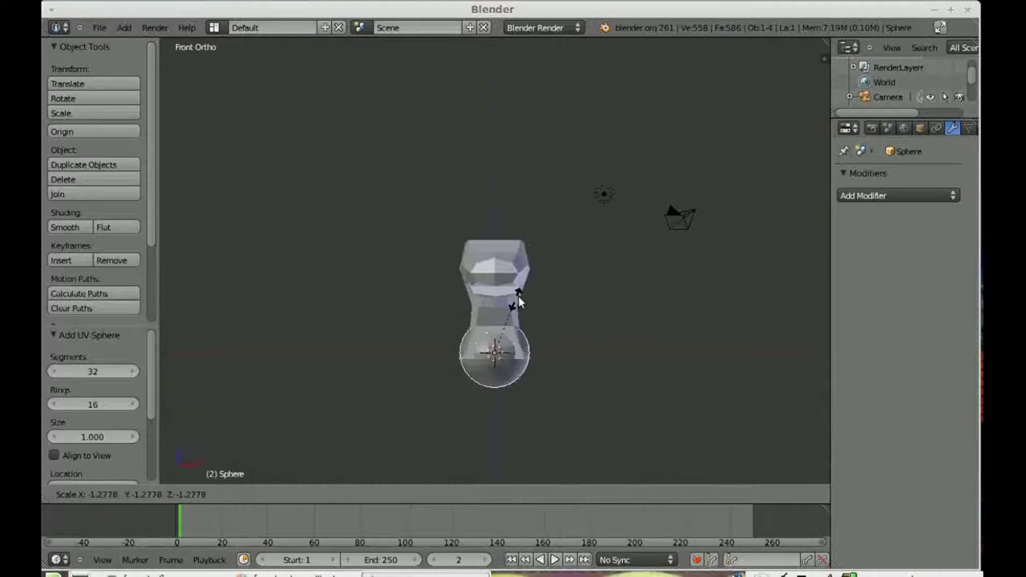
Step: Move the UV sphere onto the side of the head as an eye
scroll(436, 295, "up", 5)
key("g")
left_click(289, 279)
mouse_move(289, 279)
middle_mouse_down()
mouse_move(454, 353)
mouse_move(486, 302)
middle_mouse_up()
key("KP_3")
Step: Edit the head mesh and box-select the vertices around the eye
right_click(284, 266)
key("Tab")
scroll(284, 266, "down", 2)
key("b")
left_click_drag(274, 148, 449, 368)
key("a")
Step: Push a vertex near the eye onto the head and reposition it
middle_click_drag(437, 245, 521, 305)
scroll(521, 305, "up", 3)
right_click(456, 273)
key("s")
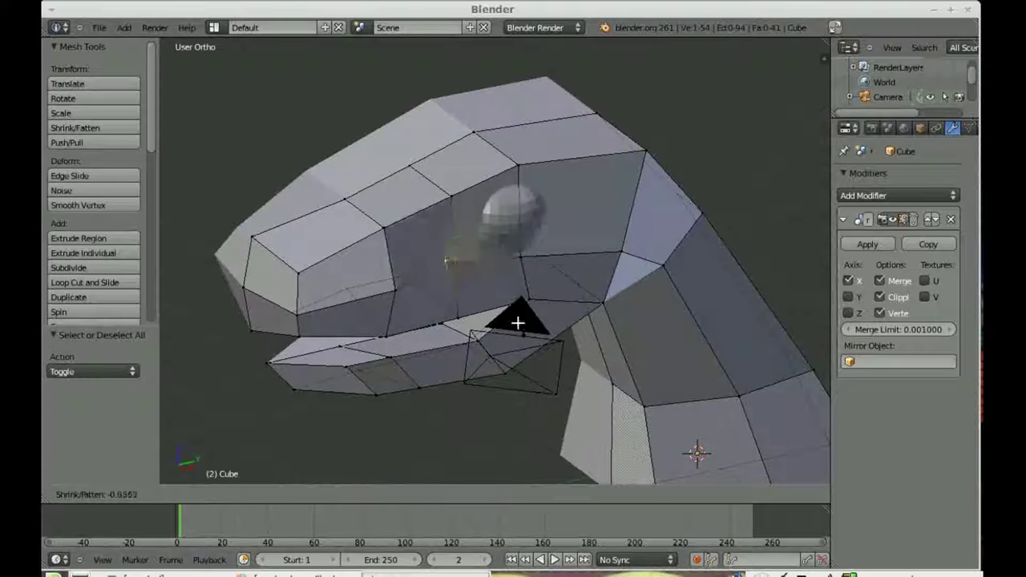
left_click(430, 196)
key("g")
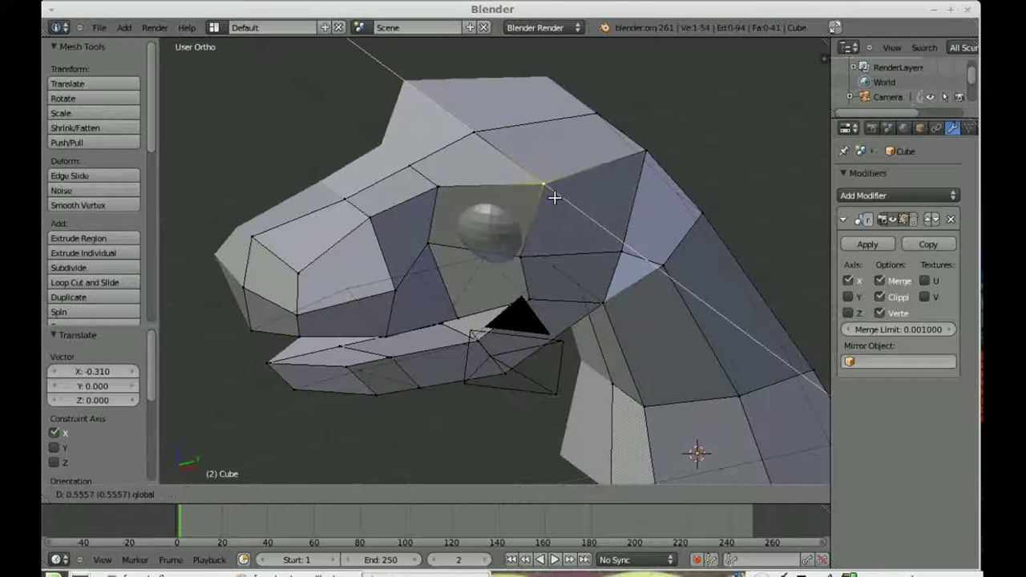
left_click(554, 195)
key("a")
Step: Inspect the head from several angles, then box-select a group of vertices on it
middle_click_drag(554, 195, 614, 173)
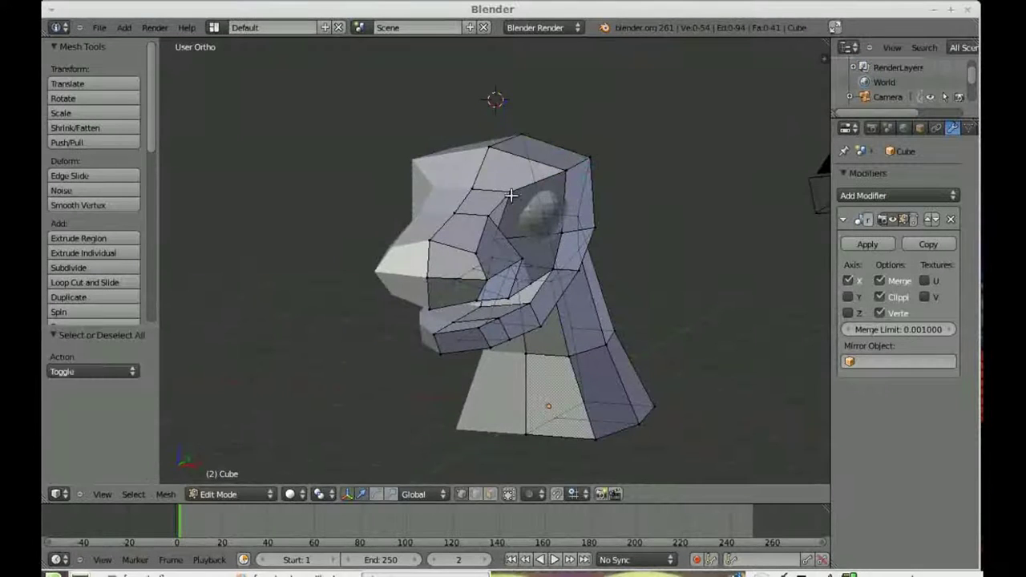
middle_click_drag(512, 194, 513, 186)
mouse_move(399, 205)
middle_mouse_down()
mouse_move(657, 310)
mouse_move(593, 256)
mouse_move(578, 222)
mouse_move(453, 221)
middle_mouse_up()
key("KP_3")
scroll(436, 183, "up", 3)
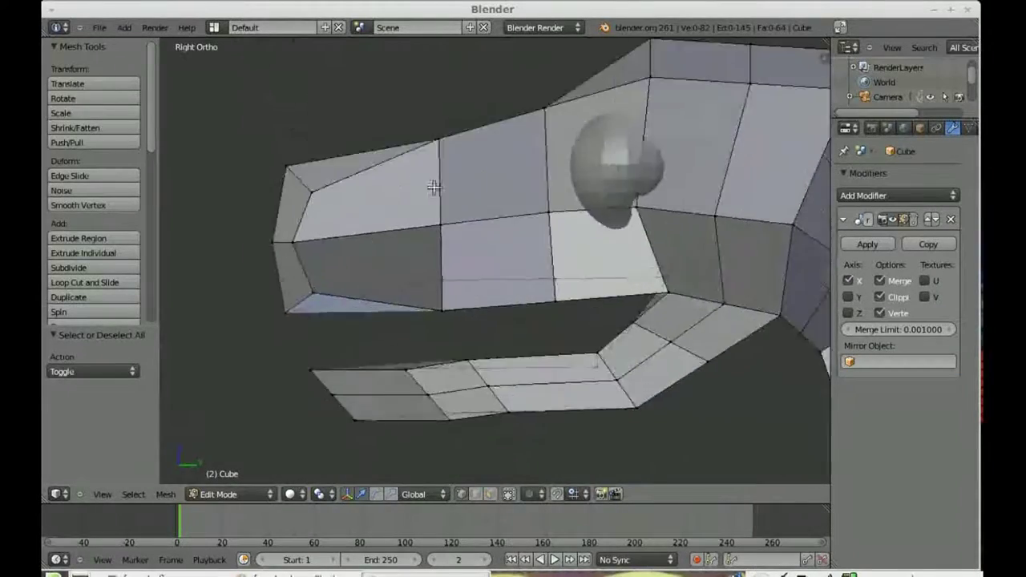
scroll(417, 201, "down", 3)
key("b")
mouse_move(629, 129)
middle_mouse_down()
mouse_move(424, 202)
mouse_move(481, 320)
mouse_move(595, 222)
mouse_move(872, 220)
middle_mouse_up()
Step: Extrude and shrink the first antler face, keeping mirrored vertices clipped to the centre
key("w")
key("Escape")
key("e")
left_click(666, 262)
key("s")
left_click(641, 216)
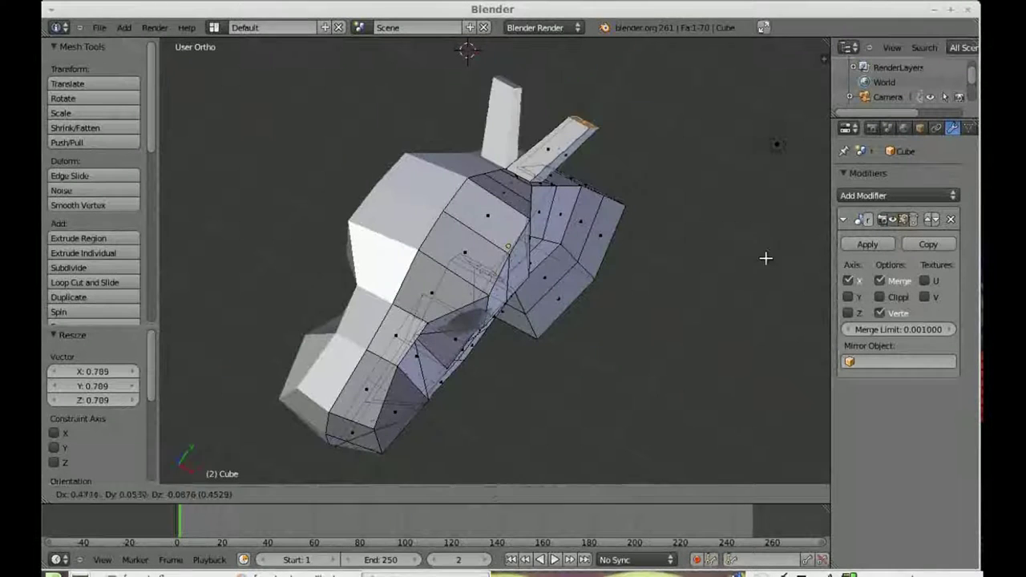
left_click(892, 296)
middle_click_drag(642, 240, 555, 238)
Step: Extrude the antler faces upward into long antlers and check them from the side
key("e")
left_click(660, 181)
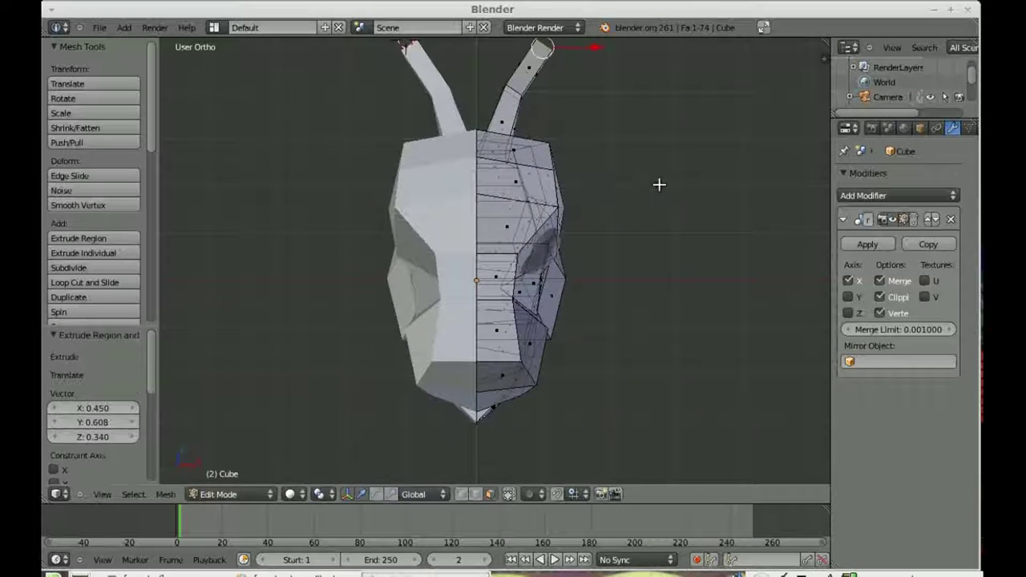
middle_click_drag(660, 181, 662, 252, "shift")
key("KP_3")
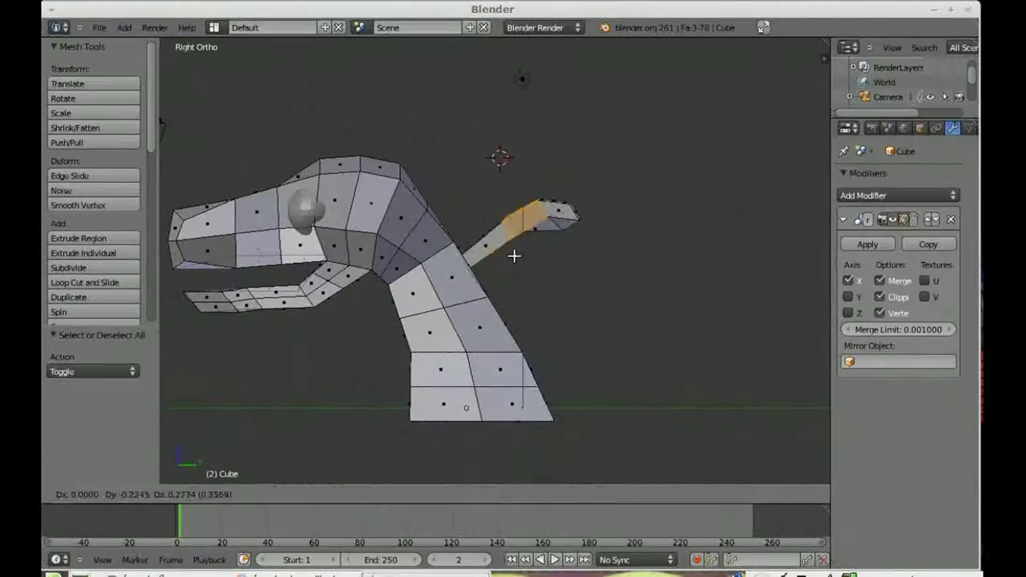
key("a")
middle_click_drag(532, 257, 537, 537)
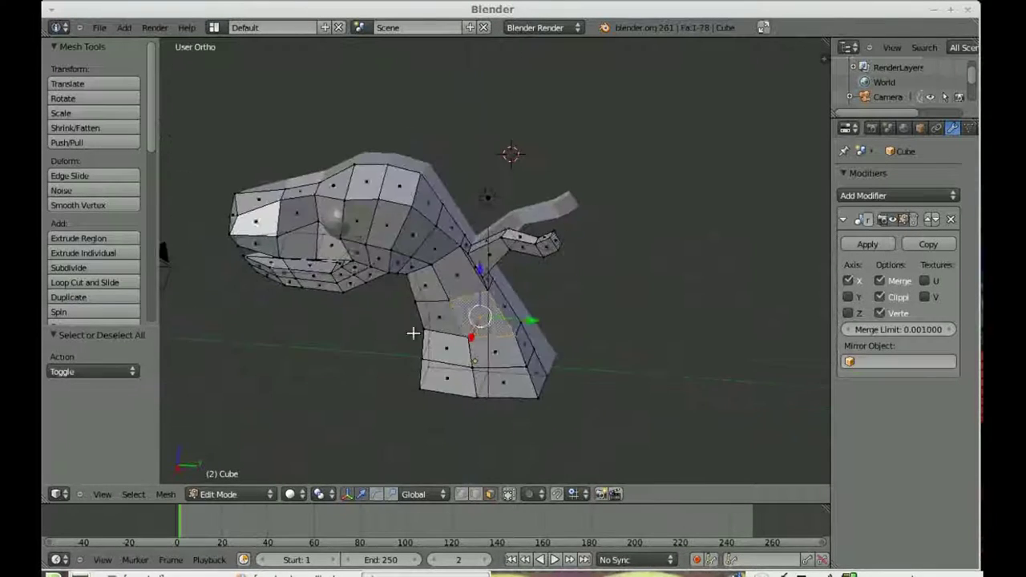
middle_click_drag(412, 332, 513, 344)
Step: Extrude another face downward, shrink it and pull it outward as an antler branch
key("e")
left_click(559, 341)
middle_click_drag(697, 379, 682, 396)
key("s")
left_click(578, 377)
middle_click_drag(577, 377, 496, 320)
key("e")
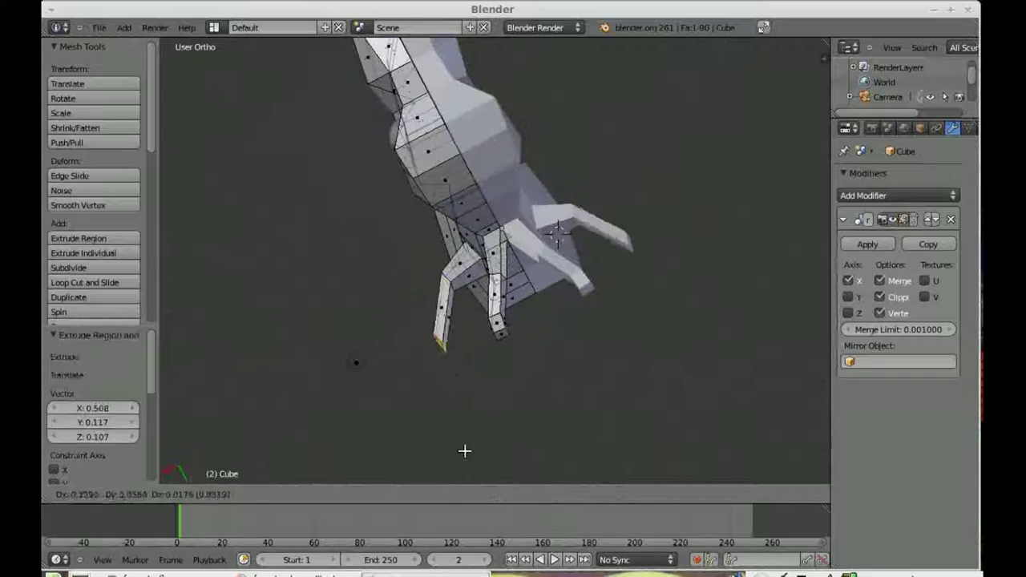
Step: Orbit and zoom to inspect the new antler branch closely
key("a")
middle_click_drag(528, 416, 452, 347)
scroll(452, 347, "up", 4)
mouse_move(451, 298)
middle_mouse_down()
mouse_move(508, 284)
mouse_move(502, 224)
mouse_move(579, 382)
mouse_move(484, 462)
middle_mouse_up()
mouse_move(560, 219)
middle_mouse_down()
mouse_move(537, 297)
mouse_move(614, 265)
mouse_move(609, 294)
mouse_move(577, 240)
middle_mouse_up()
scroll(515, 302, "down", 5)
scroll(609, 293, "up", 3)
Step: Select a face on top of the neck and scale it down
right_click(456, 268)
scroll(488, 329, "down", 3)
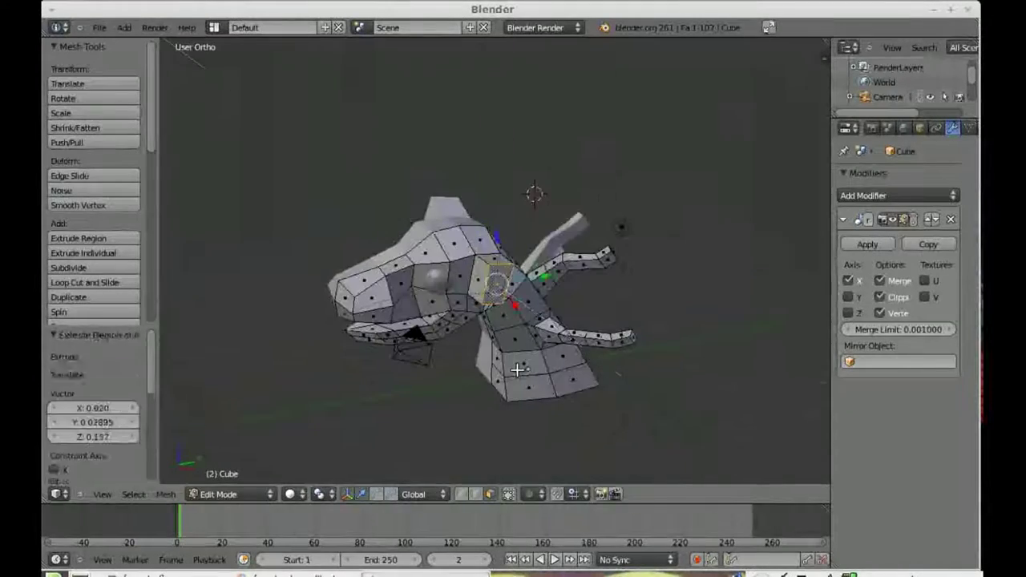
key("s")
left_click(514, 319)
key("KP_3")
mouse_move(535, 307)
middle_mouse_down()
mouse_move(589, 264)
mouse_move(618, 131)
mouse_move(609, 214)
mouse_move(560, 310)
middle_mouse_up()
key("a")
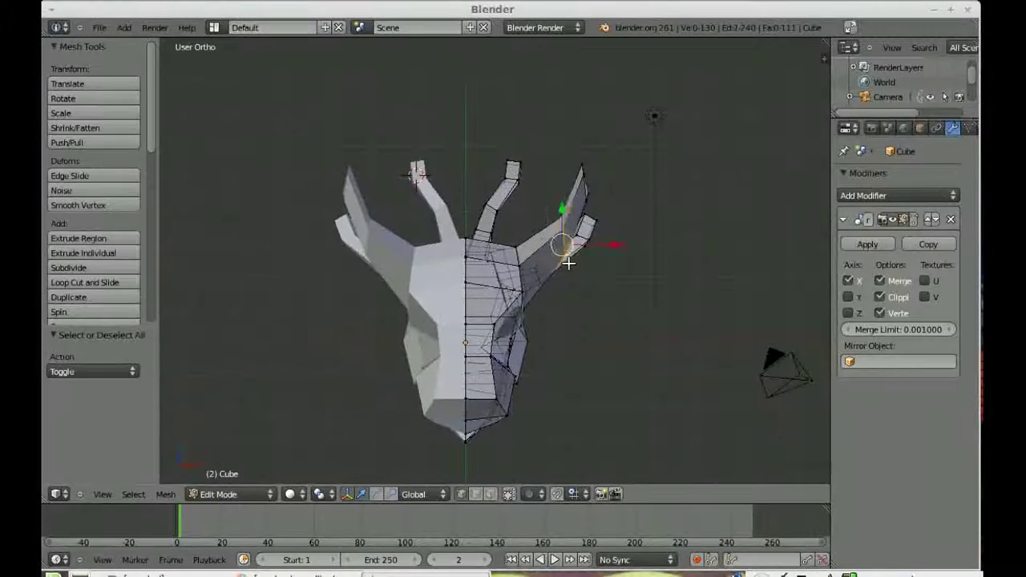
Step: Move the right antler tip vertices from the top view and start a loop cut
right_click(572, 247, "alt")
key("KP_7")
key("g")
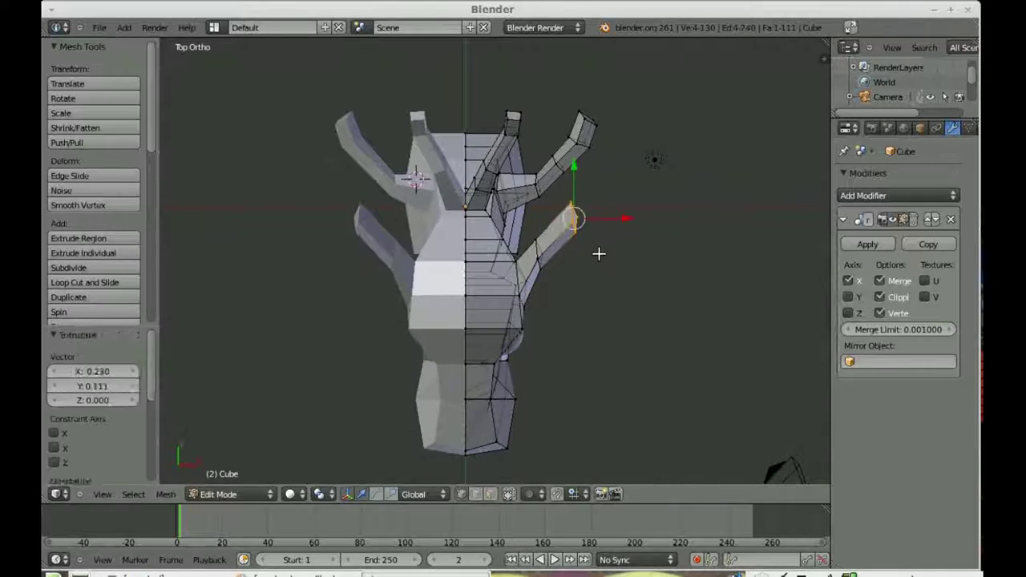
middle_click_drag(561, 330, 550, 195)
key("ctrl+r")
mouse_move(409, 290)
middle_mouse_down()
mouse_move(538, 383)
mouse_move(464, 336)
mouse_move(396, 182)
mouse_move(458, 321)
middle_mouse_up()
scroll(457, 320, "up", 3)
Step: Scale a snout face to 0.426 and move it to form a small horn
left_click(490, 494)
key("s")
left_click(517, 272)
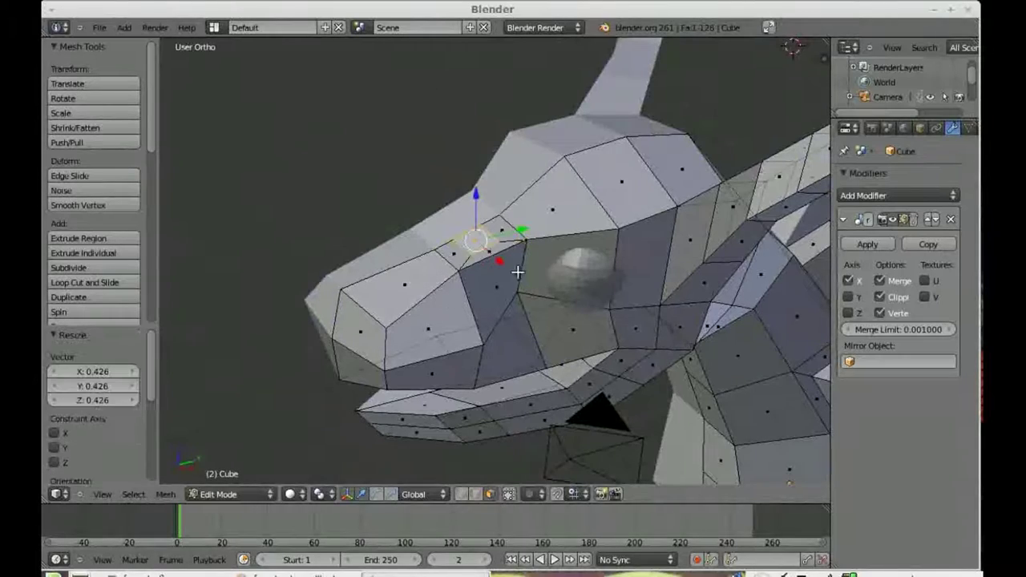
key("KP_3")
left_click(496, 293)
key("a")
mouse_move(378, 158)
middle_mouse_down()
mouse_move(465, 302)
mouse_move(470, 246)
mouse_move(443, 286)
middle_mouse_up()
scroll(465, 303, "up", 3)
Step: Move the selected neck vertices along the Y axis
key("a")
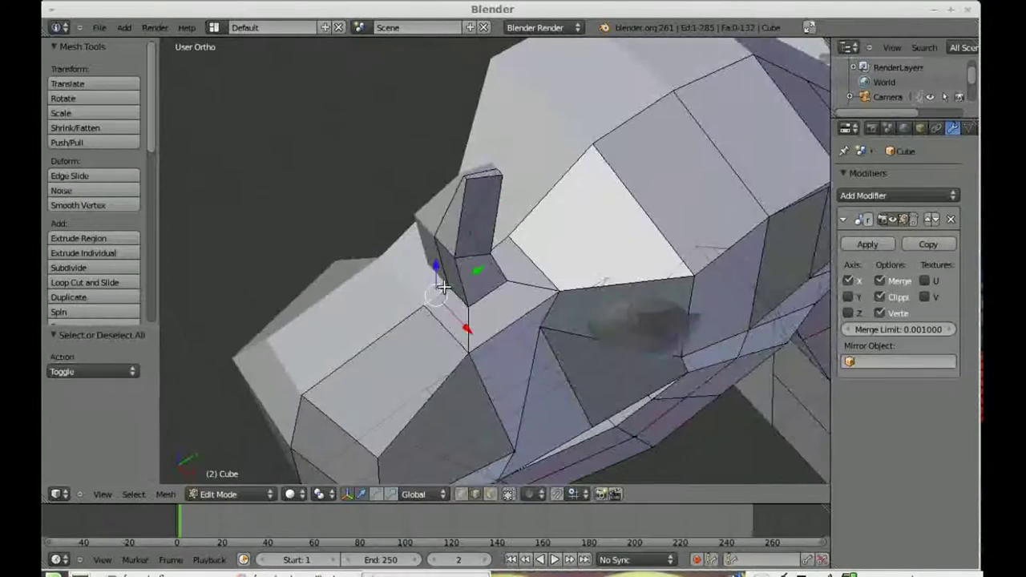
key("g")
key("y")
left_click(423, 306)
key("a")
scroll(441, 302, "down", 5)
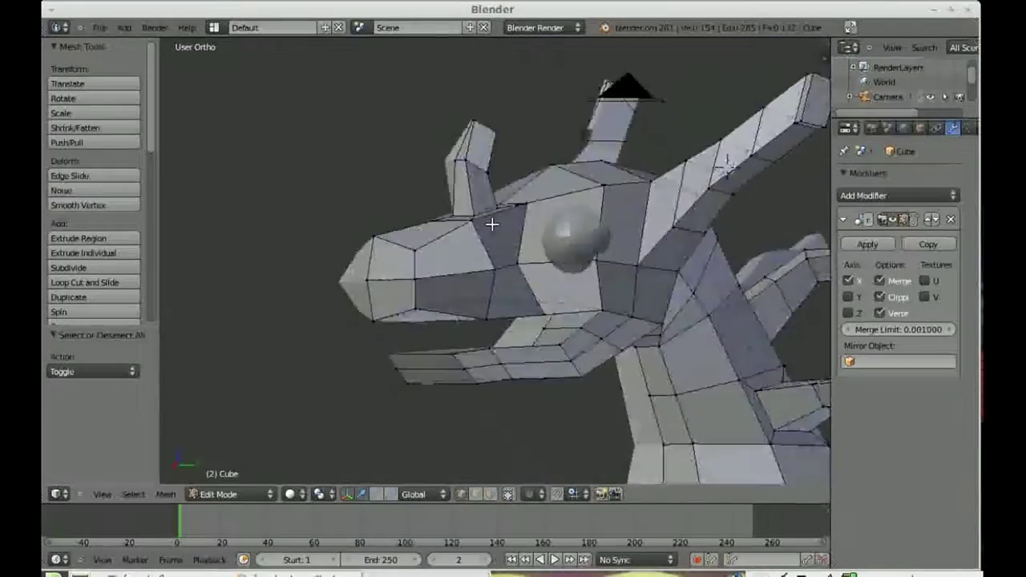
scroll(355, 238, "down", 3)
Step: Reposition the neck base vertices from a new viewing angle
mouse_move(355, 238)
middle_mouse_down()
mouse_move(444, 320)
mouse_move(293, 230)
mouse_move(367, 414)
middle_mouse_up()
scroll(444, 320, "up", 8)
scroll(366, 414, "down", 4)
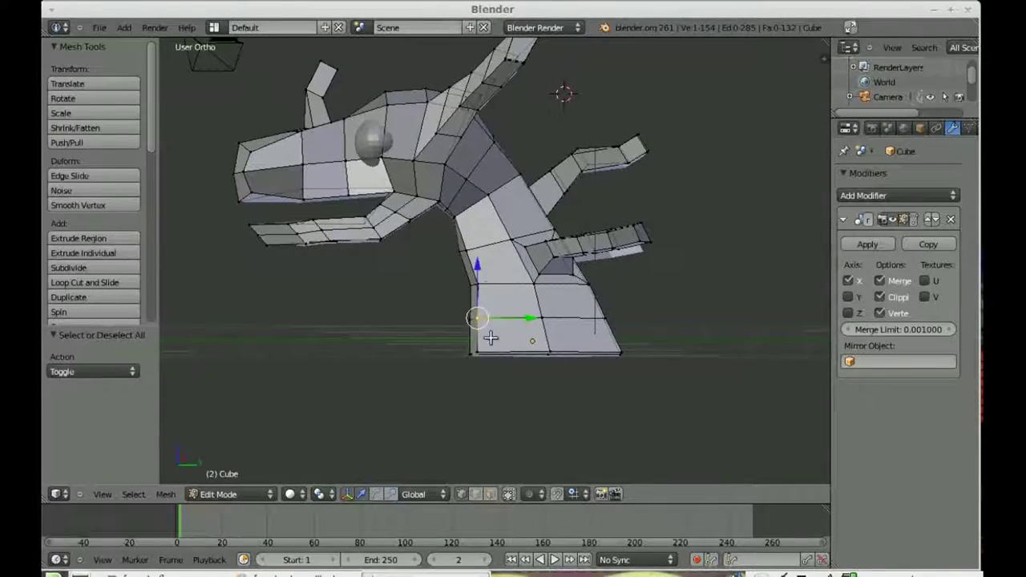
mouse_move(508, 291)
middle_mouse_down()
mouse_move(633, 253)
mouse_move(469, 194)
mouse_move(663, 234)
middle_mouse_up()
left_click(683, 246)
scroll(469, 195, "up", 3)
scroll(663, 234, "down", 4)
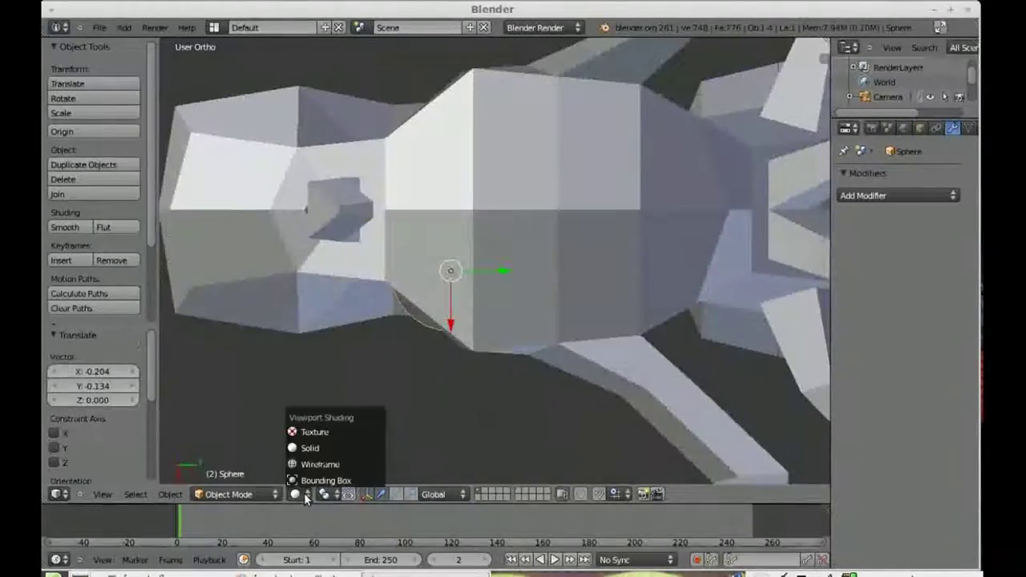
Step: Duplicate the eyeball into Sphere.001 on the other side of the head, then resume mesh editing
left_click(320, 464)
key("shift+d")
left_click(452, 303)
middle_click_drag(478, 360, 517, 300)
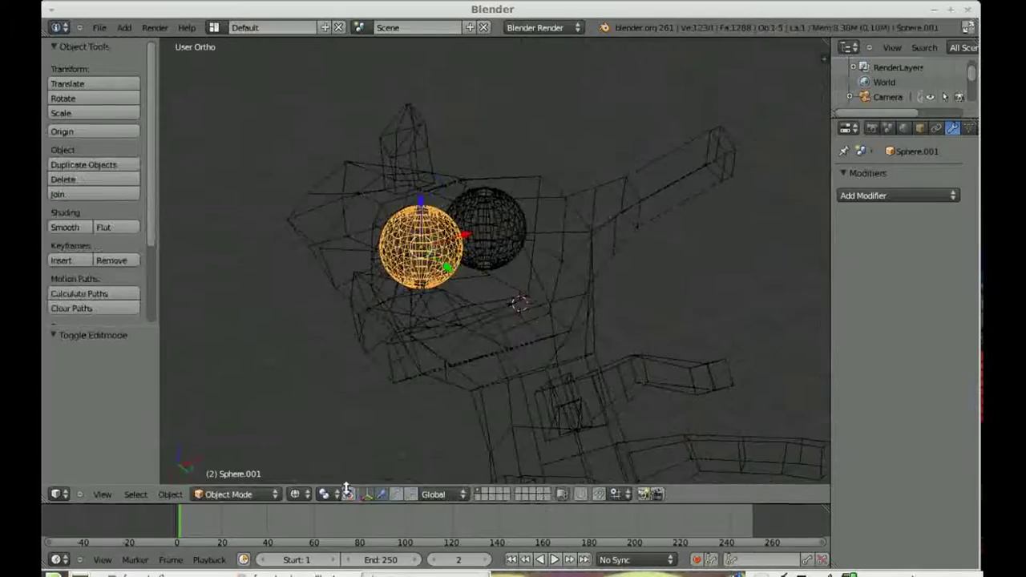
key("z")
key("a")
middle_click_drag(561, 214, 472, 251)
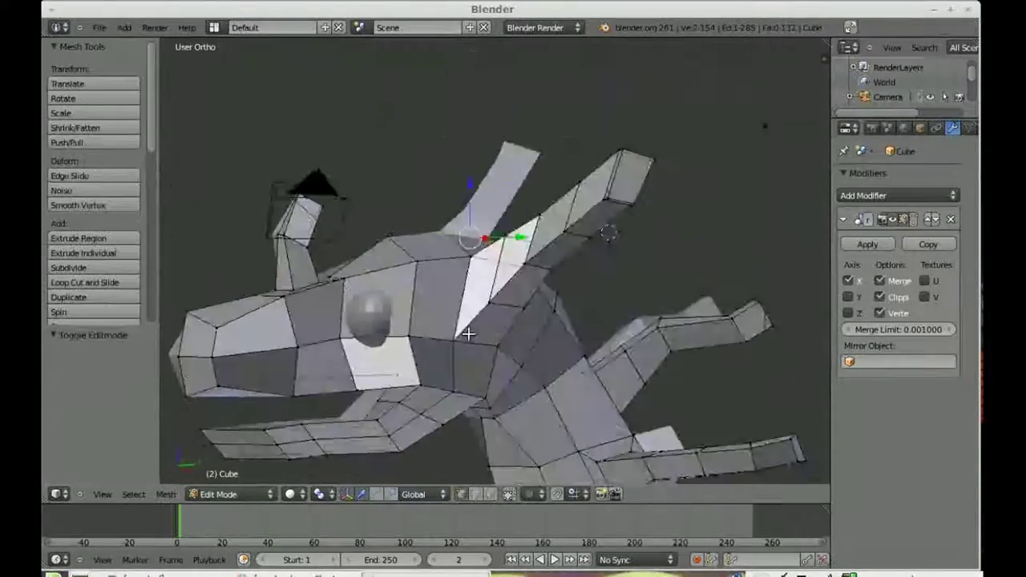
key("a")
middle_click_drag(468, 333, 535, 390)
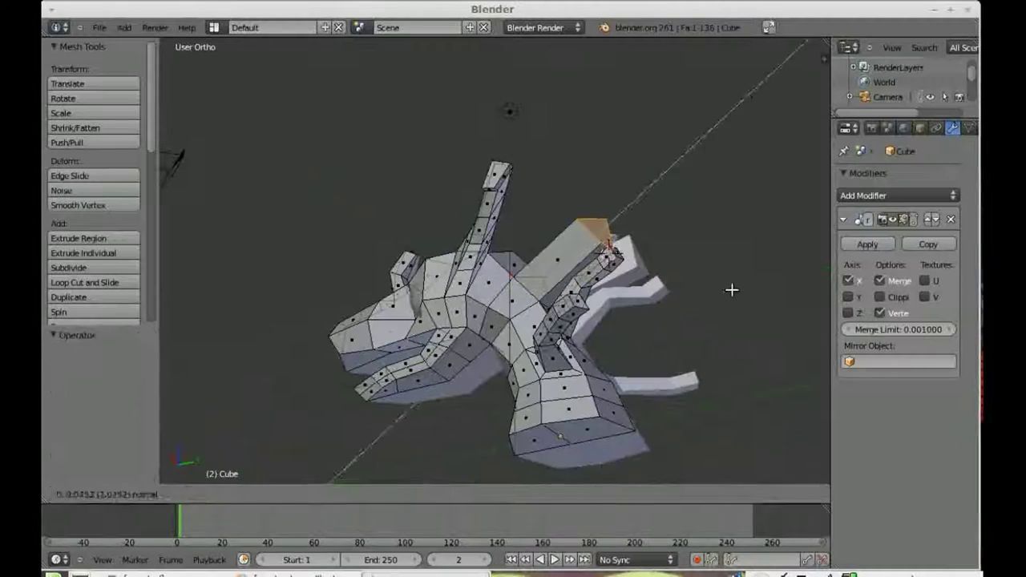
Step: Confirm a new spike extrusion on the back of the head and inspect it
left_click(732, 289)
middle_click_drag(412, 382, 614, 348)
key("KP_3")
key("a")
mouse_move(729, 426)
middle_mouse_down()
mouse_move(435, 348)
mouse_move(366, 399)
middle_mouse_up()
middle_click_drag(382, 338, 652, 190)
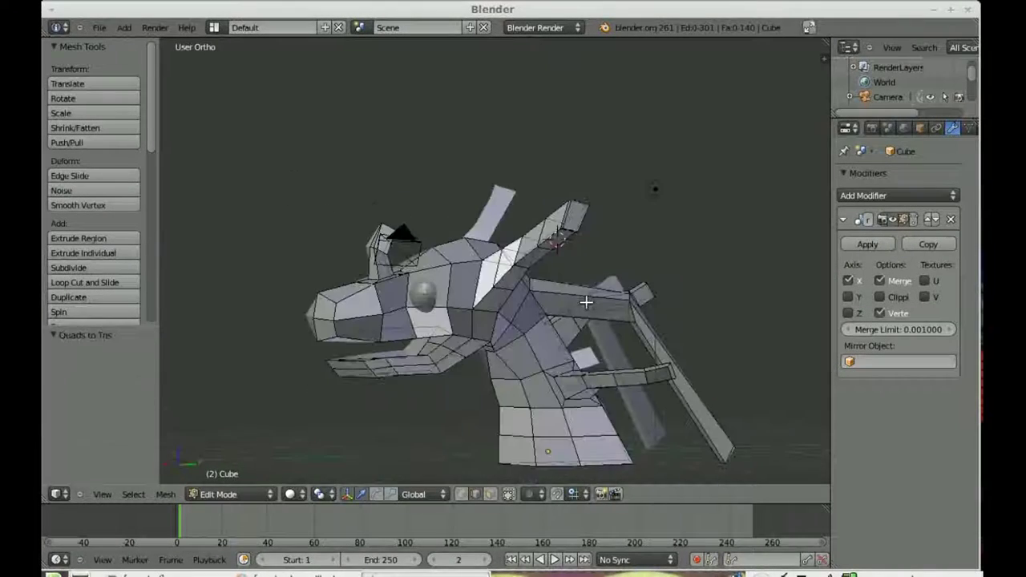
scroll(534, 316, "up", 4)
mouse_move(533, 316)
middle_mouse_down()
mouse_move(558, 248)
mouse_move(577, 279)
middle_mouse_up()
scroll(646, 328, "down", 5)
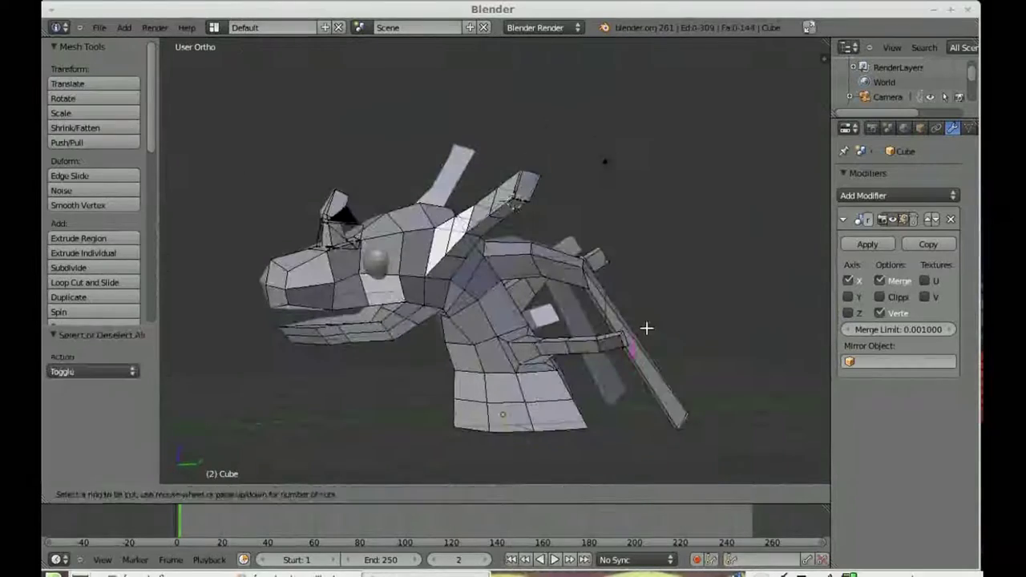
Step: Briefly check the whole model in Object Mode, then resume editing the mesh
key("Tab")
mouse_move(713, 424)
middle_mouse_down()
mouse_move(582, 332)
mouse_move(190, 348)
middle_mouse_up()
key("Tab")
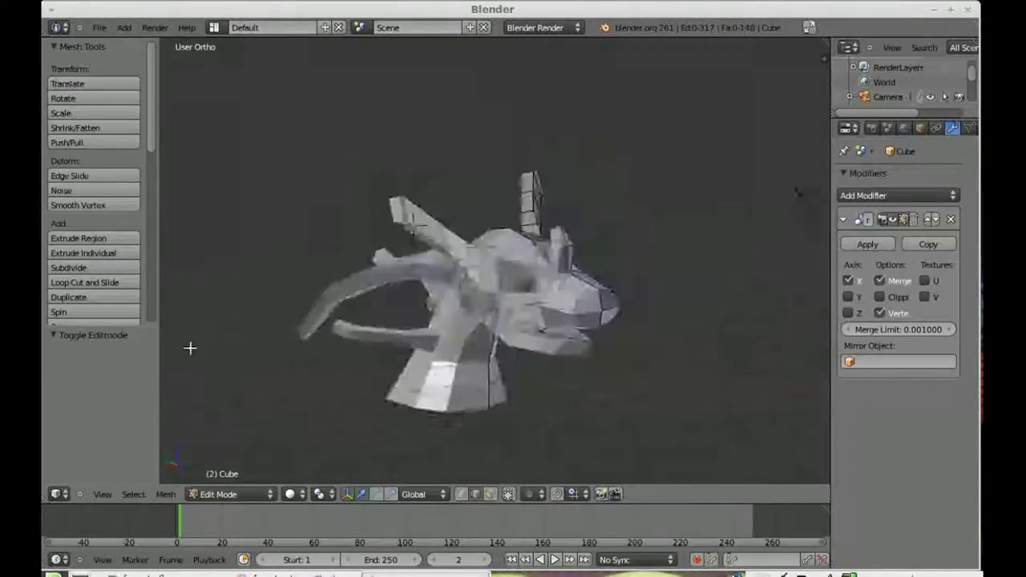
scroll(190, 348, "up", 4)
key("a")
scroll(314, 307, "down", 2)
mouse_move(313, 307)
middle_mouse_down()
mouse_move(439, 323)
mouse_move(522, 390)
mouse_move(630, 396)
middle_mouse_up()
scroll(577, 313, "up", 4)
Step: Delete the stray vertices and select a single remaining vertex
key("x")
left_click(570, 320)
mouse_move(571, 325)
middle_mouse_down()
mouse_move(531, 211)
mouse_move(515, 270)
middle_mouse_up()
scroll(613, 160, "up", 5)
middle_click_drag(613, 160, 342, 203)
right_click(342, 203)
scroll(443, 164, "down", 3)
Step: Apply the Mirror modifier in Object Mode, then return to Edit Mode
key("a")
key("KP_1")
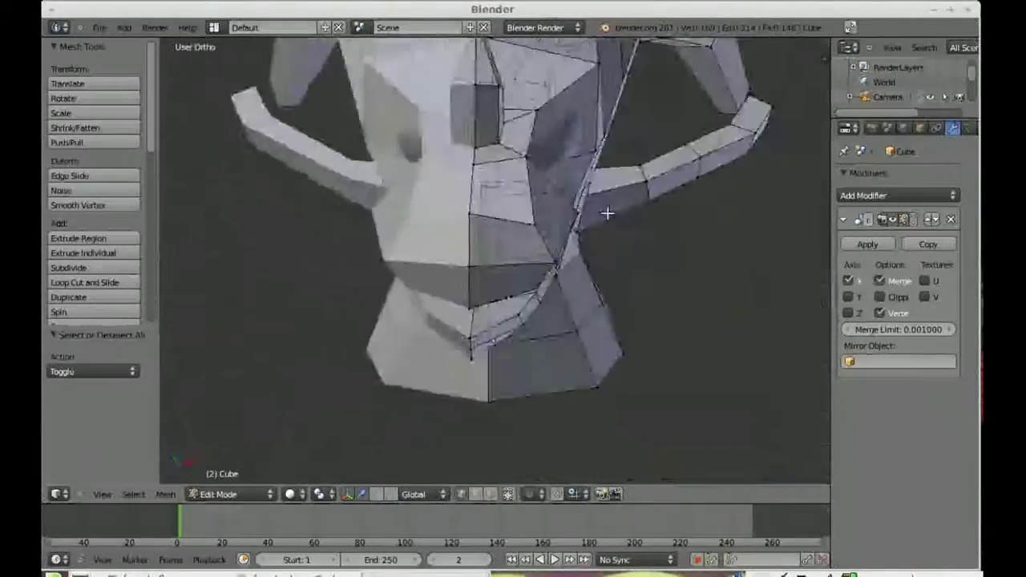
key("KP_3")
middle_click_drag(492, 133, 442, 222, "shift")
key("Tab")
left_click(867, 244)
mouse_move(554, 304)
middle_mouse_down()
mouse_move(540, 151)
mouse_move(541, 174)
mouse_move(634, 257)
mouse_move(721, 240)
middle_mouse_up()
key("Tab")
key("Tab")
Step: Add a Multiresolution modifier to the head and subdivide it
left_click(897, 195)
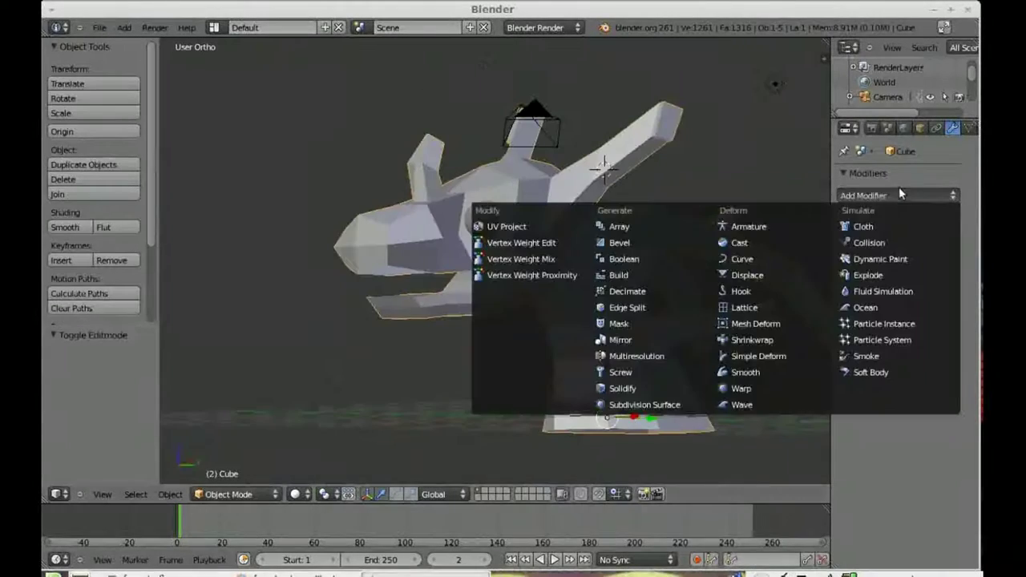
left_click(648, 356)
left_click(928, 280)
left_click(928, 280)
middle_click_drag(728, 110, 606, 271)
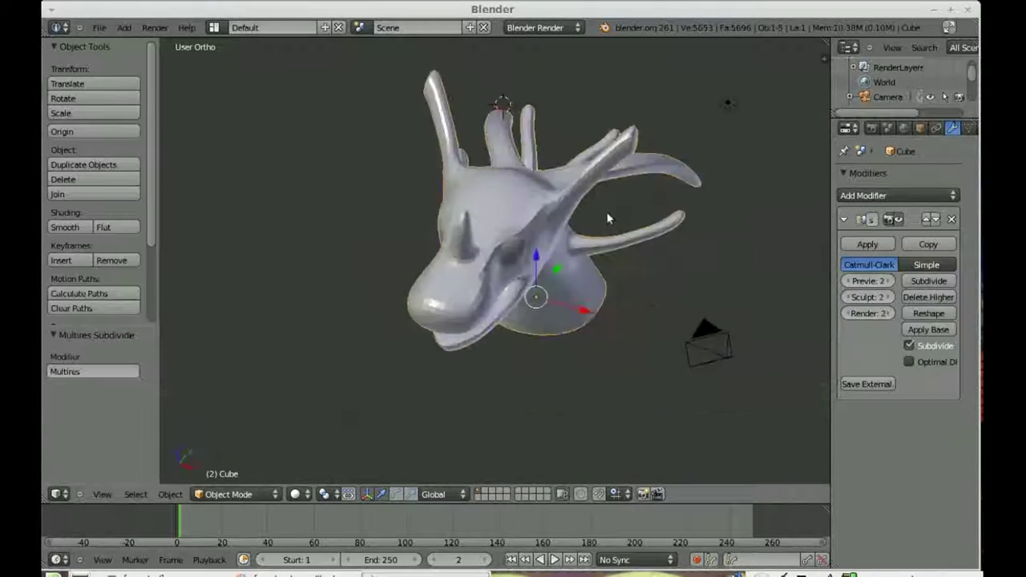
scroll(365, 288, "up", 4)
Step: Enter Sculpt Mode, set the brush radius to 91 and paint clay strokes
left_click(245, 447)
mouse_move(482, 161)
middle_mouse_down()
mouse_move(553, 188)
mouse_move(470, 137)
mouse_move(478, 193)
middle_mouse_up()
key("f")
left_click(457, 211)
left_click_drag(458, 211, 408, 209)
mouse_move(803, 188)
middle_mouse_down()
mouse_move(488, 161)
mouse_move(484, 179)
middle_mouse_up()
key("Tab")
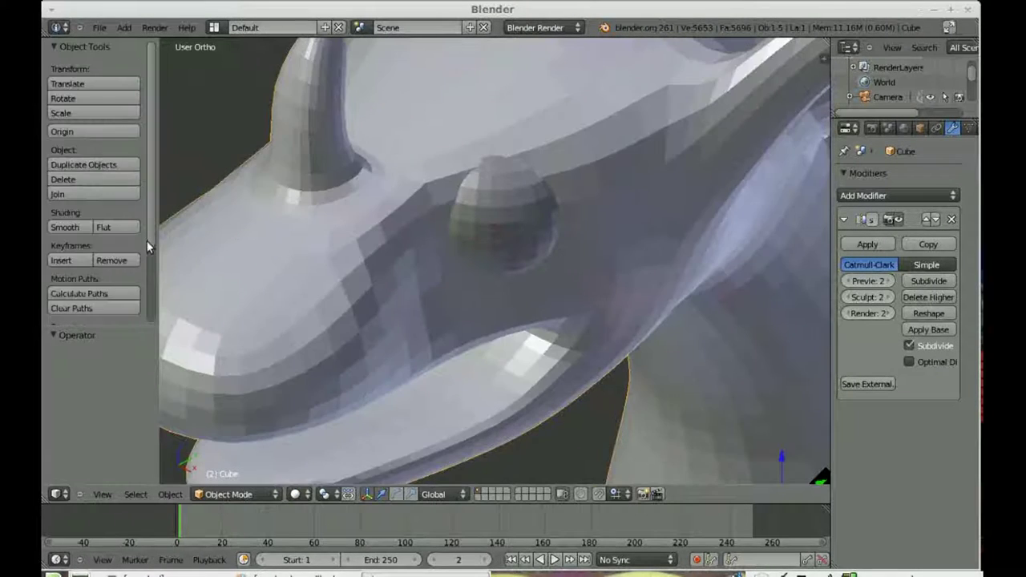
key("Tab")
Step: Subdivide the sculpt mesh one more level with Ctrl+3 and view the snout
scroll(101, 315, "down", 5)
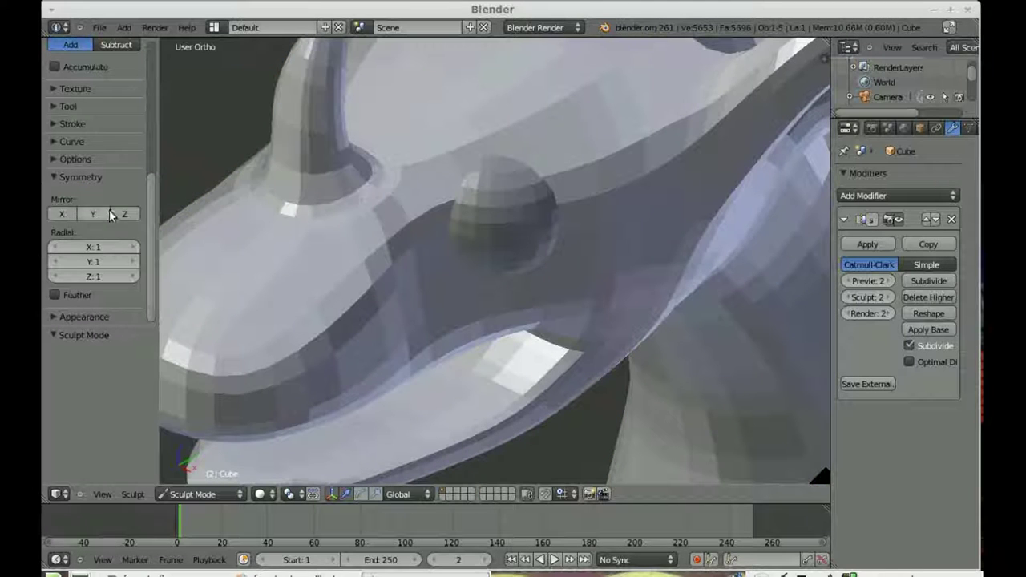
key("ctrl+3")
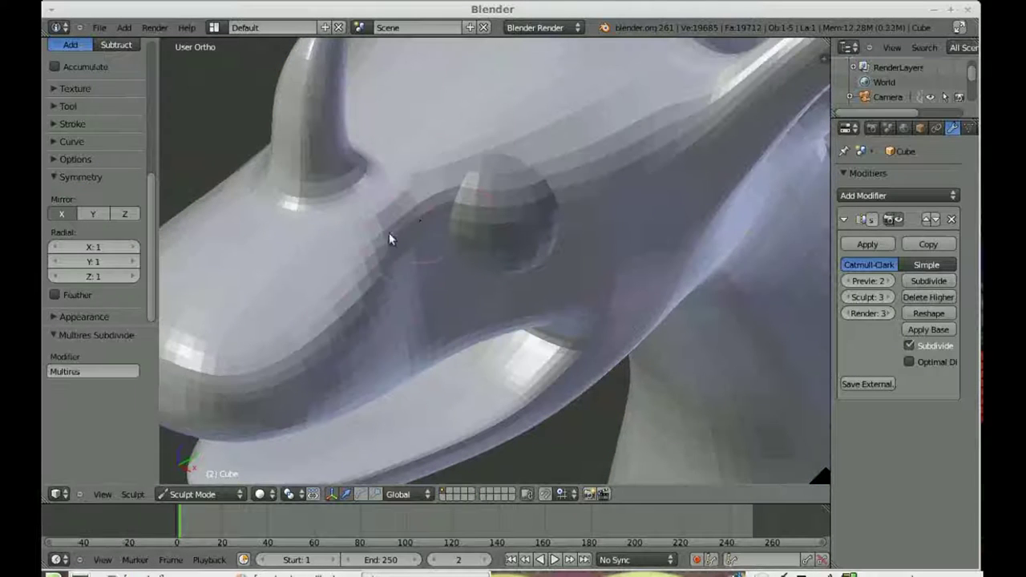
middle_click_drag(343, 321, 501, 145)
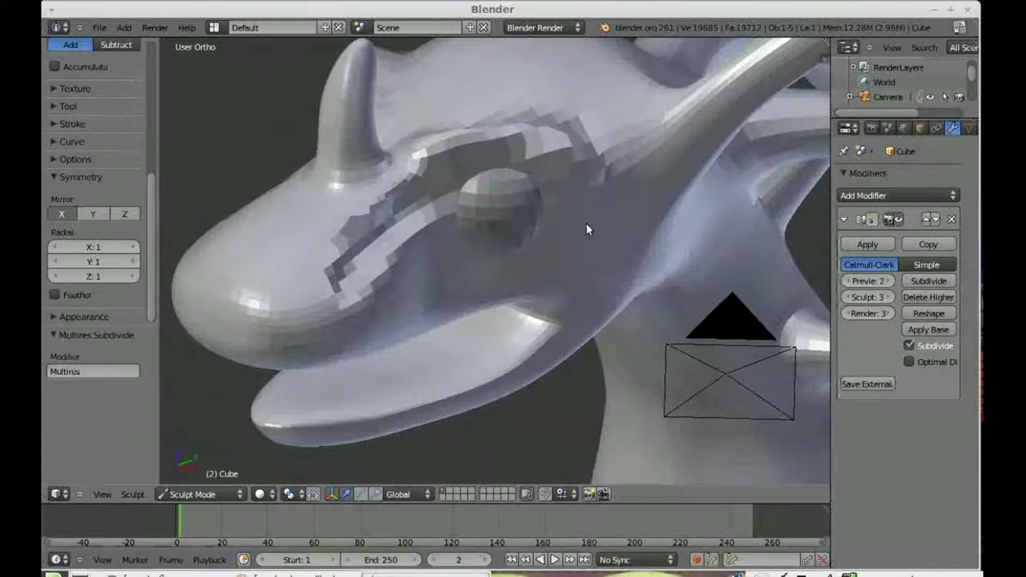
scroll(96, 200, "up", 5)
Step: Choose the Flatten/Contrast brush with radius 34 to work beneath the snout
left_click(94, 104)
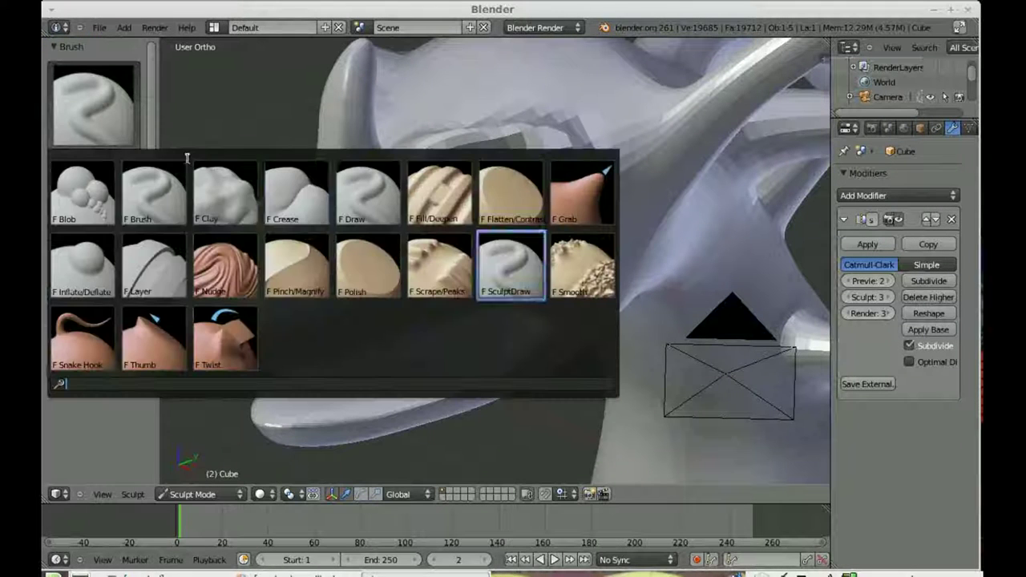
left_click(510, 193)
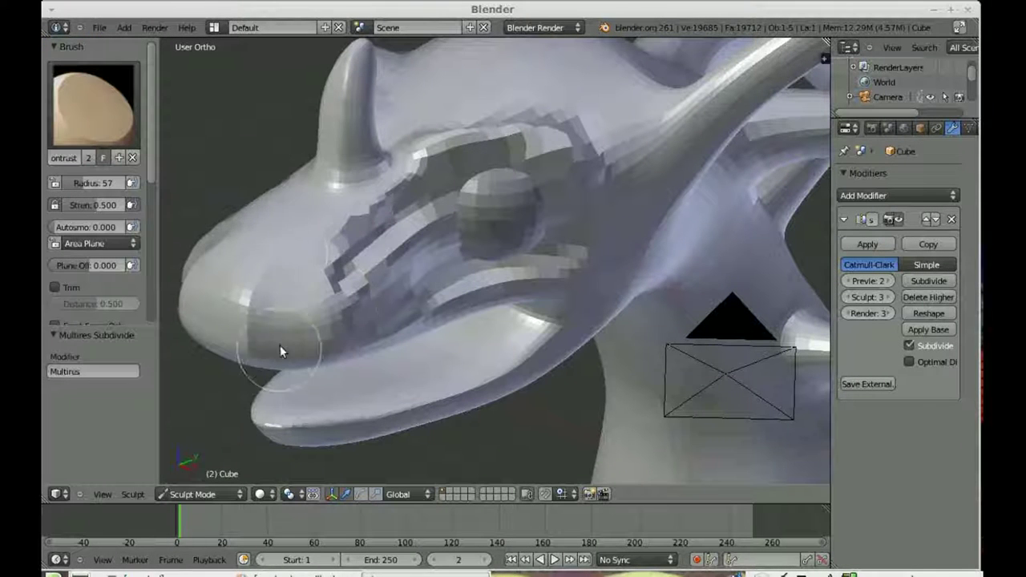
left_click(524, 128)
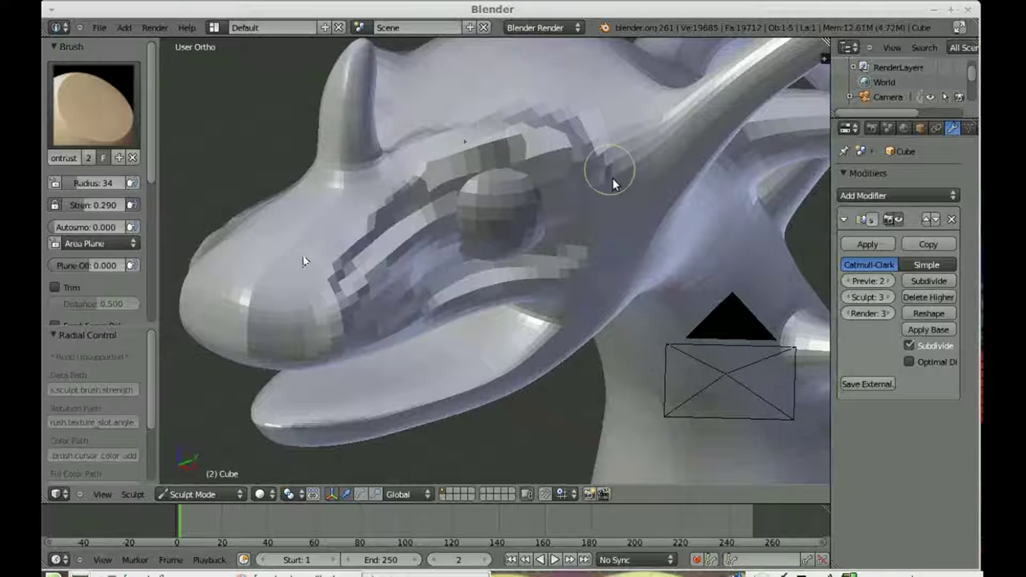
middle_click_drag(613, 184, 461, 189)
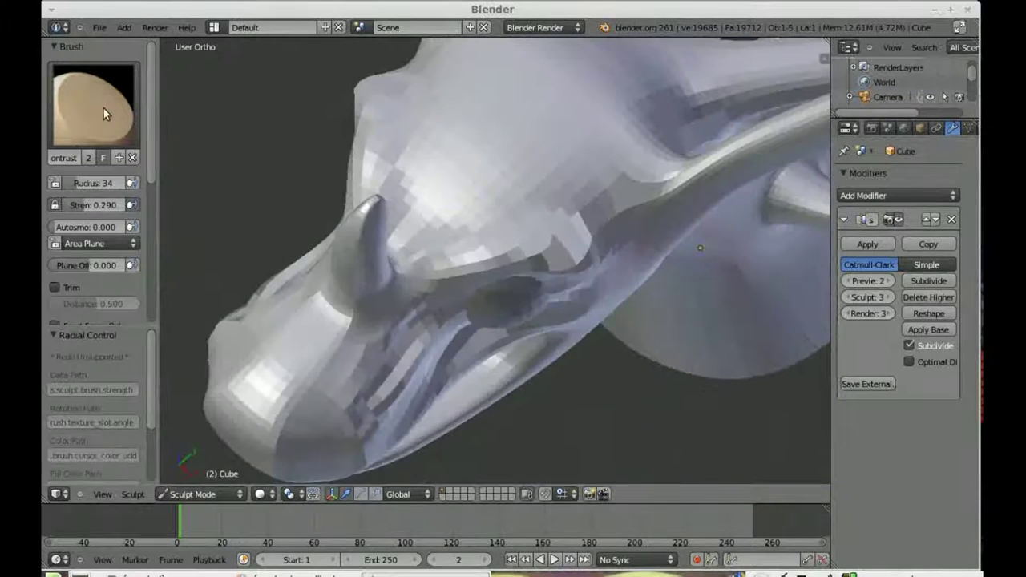
Step: Switch to the Clay brush and adjust its strength
left_click(104, 113)
left_click(170, 272)
scroll(150, 289, "down", 5)
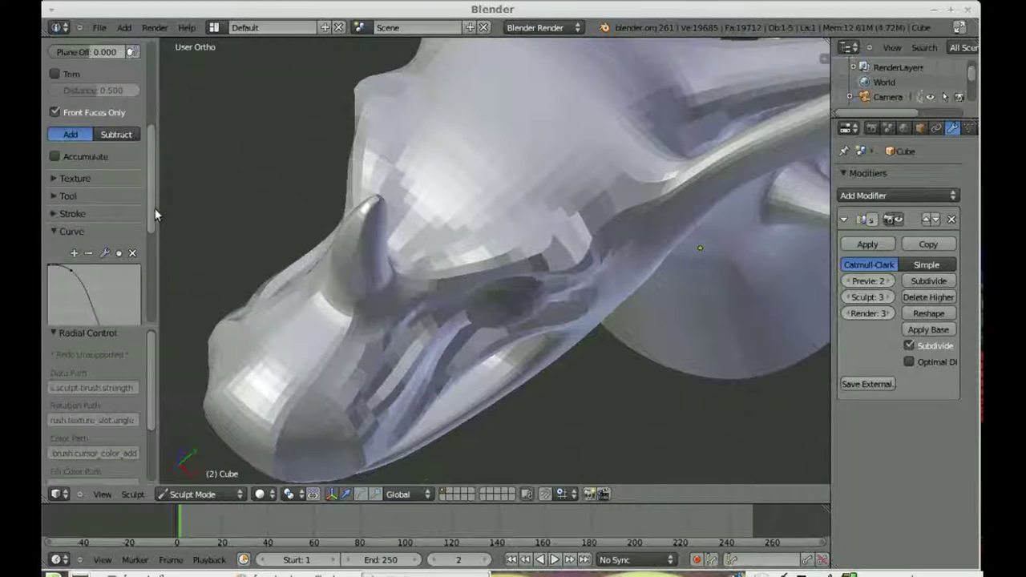
scroll(154, 214, "down", 4)
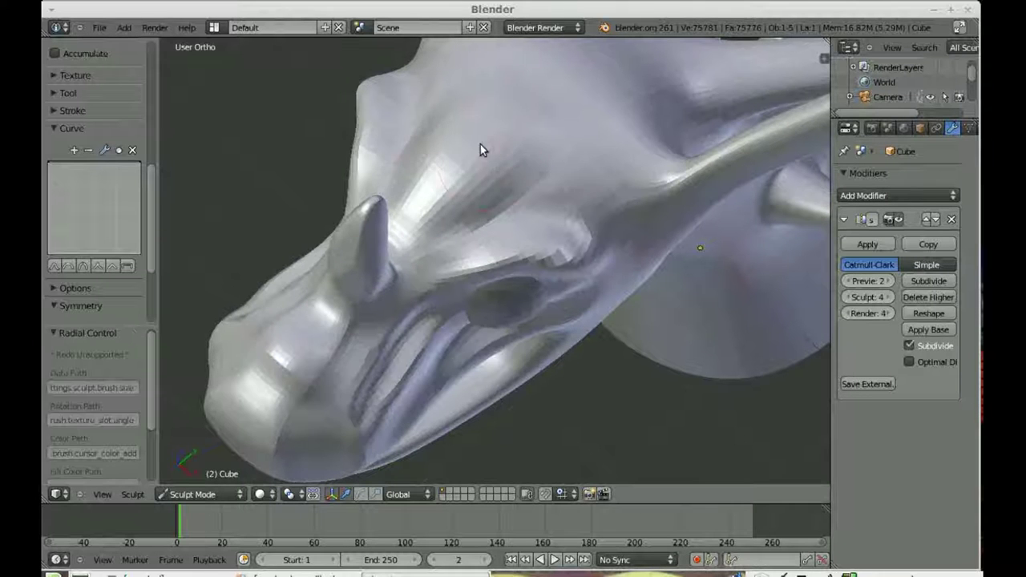
scroll(152, 137, "up", 10)
key("shift+f")
left_click(535, 155)
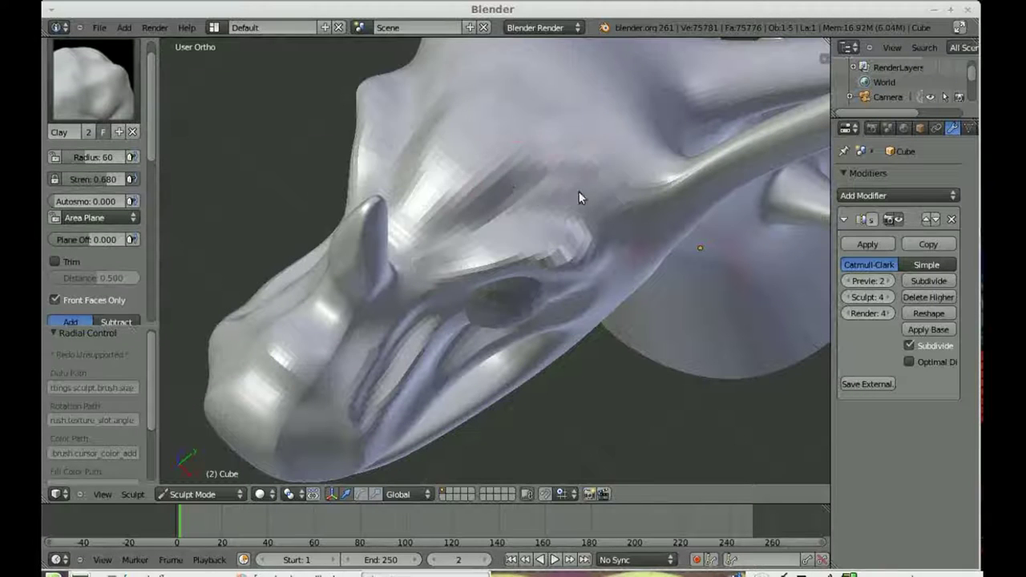
Step: Orbit to face the eye and add a multires subdivision, reaching sculpt level 5
mouse_move(630, 176)
middle_mouse_down()
mouse_move(611, 229)
mouse_move(545, 270)
mouse_move(595, 230)
middle_mouse_up()
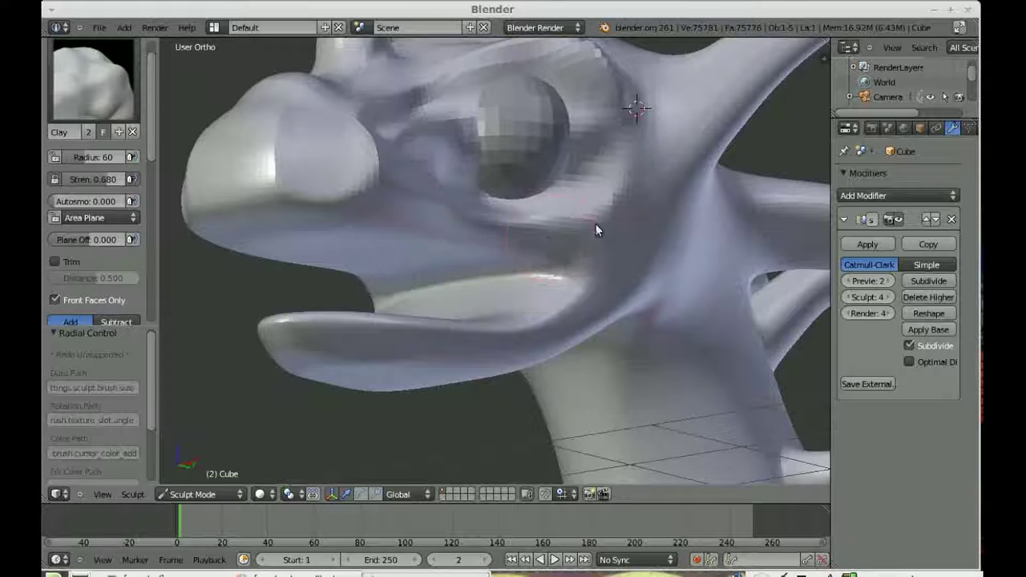
mouse_move(484, 80)
middle_mouse_down()
mouse_move(540, 198)
mouse_move(394, 281)
mouse_move(441, 280)
mouse_move(454, 224)
middle_mouse_up()
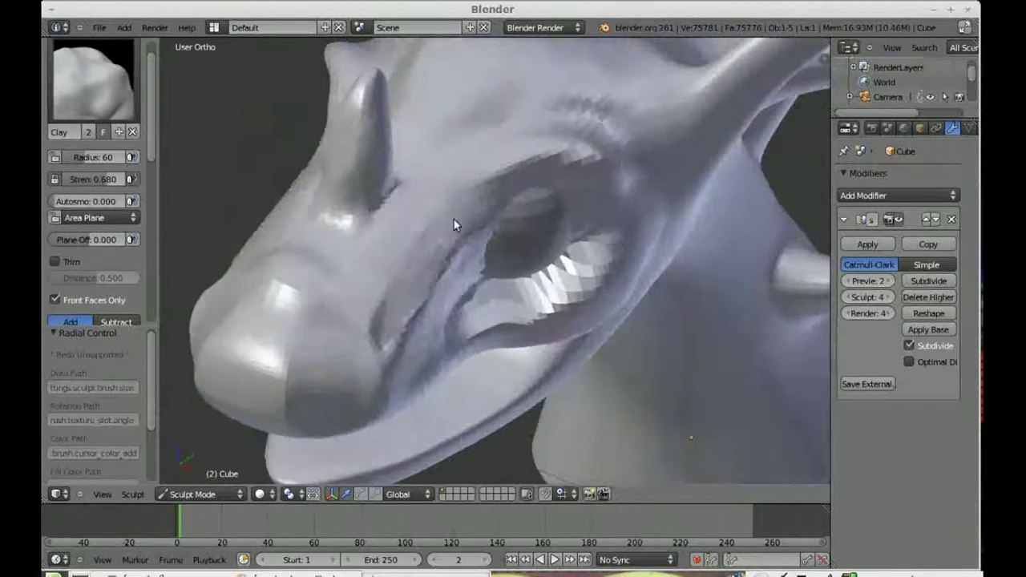
mouse_move(586, 272)
middle_mouse_down()
mouse_move(486, 280)
mouse_move(355, 247)
mouse_move(406, 214)
middle_mouse_up()
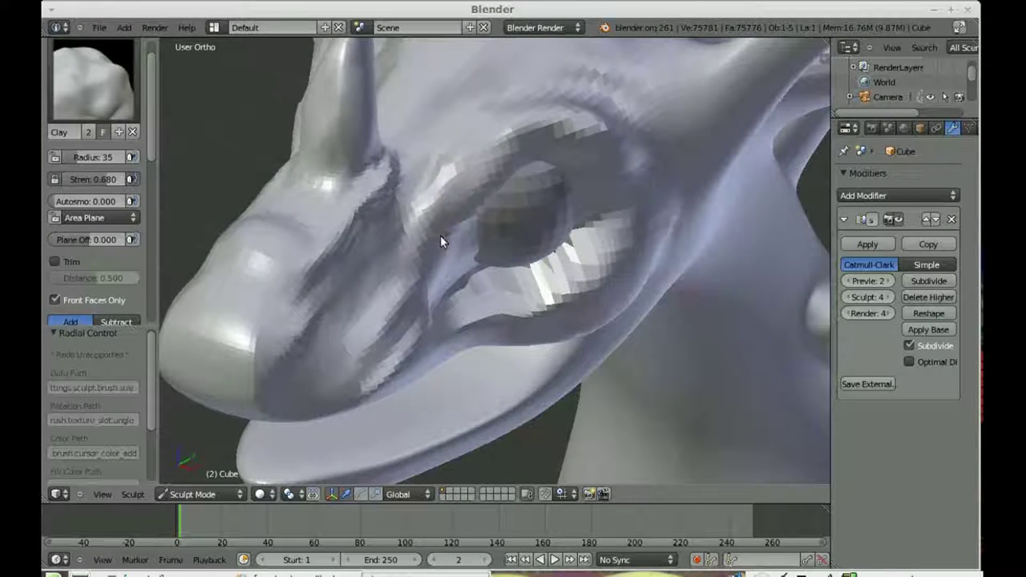
key("ctrl+5")
mouse_move(419, 274)
middle_mouse_down()
mouse_move(465, 210)
mouse_move(524, 220)
mouse_move(449, 165)
mouse_move(525, 215)
mouse_move(458, 243)
middle_mouse_up()
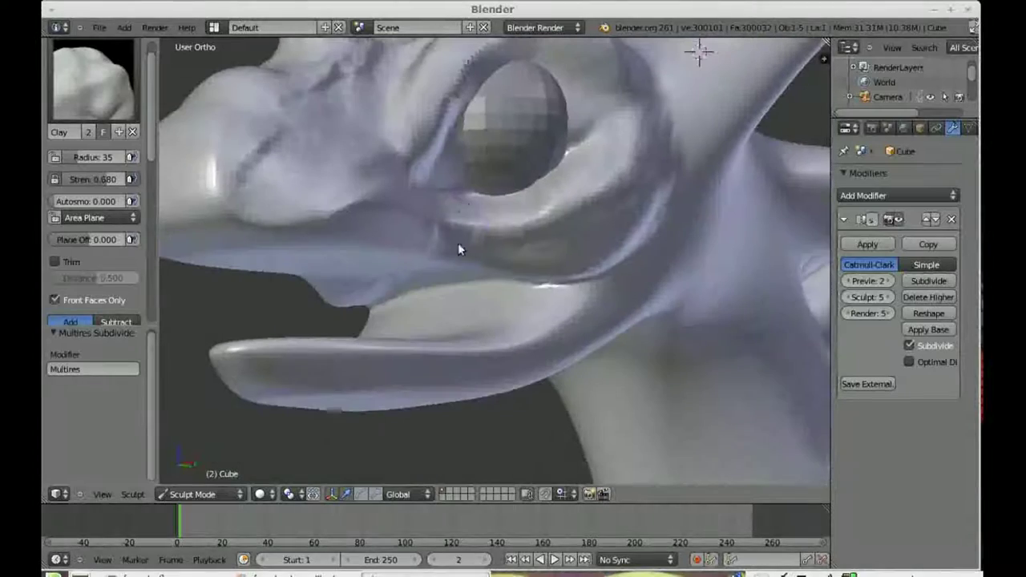
Step: Sculpt clay marks beside the eye at radius 44, then around the rim at 30
mouse_move(362, 216)
left_mouse_down()
mouse_move(320, 206)
mouse_move(314, 192)
left_mouse_up()
key("f")
left_click(383, 244)
mouse_move(382, 244)
left_mouse_down()
mouse_move(246, 204)
mouse_move(242, 159)
mouse_move(445, 189)
left_mouse_up()
mouse_move(446, 189)
middle_mouse_down()
mouse_move(490, 247)
mouse_move(500, 243)
mouse_move(446, 174)
middle_mouse_up()
key("f")
left_click(432, 204)
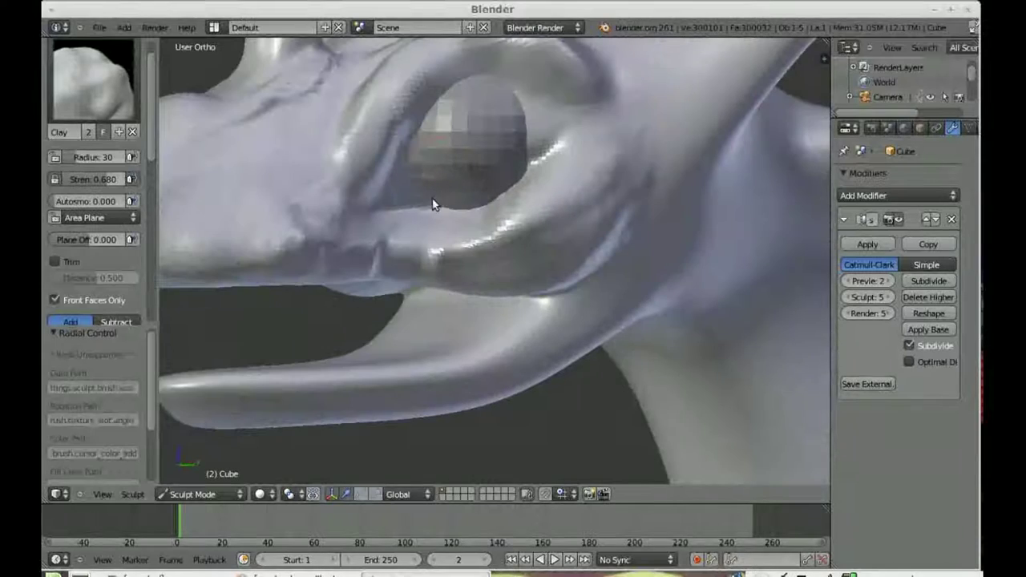
mouse_move(504, 162)
left_mouse_down()
mouse_move(484, 181)
mouse_move(401, 185)
mouse_move(513, 186)
left_mouse_up()
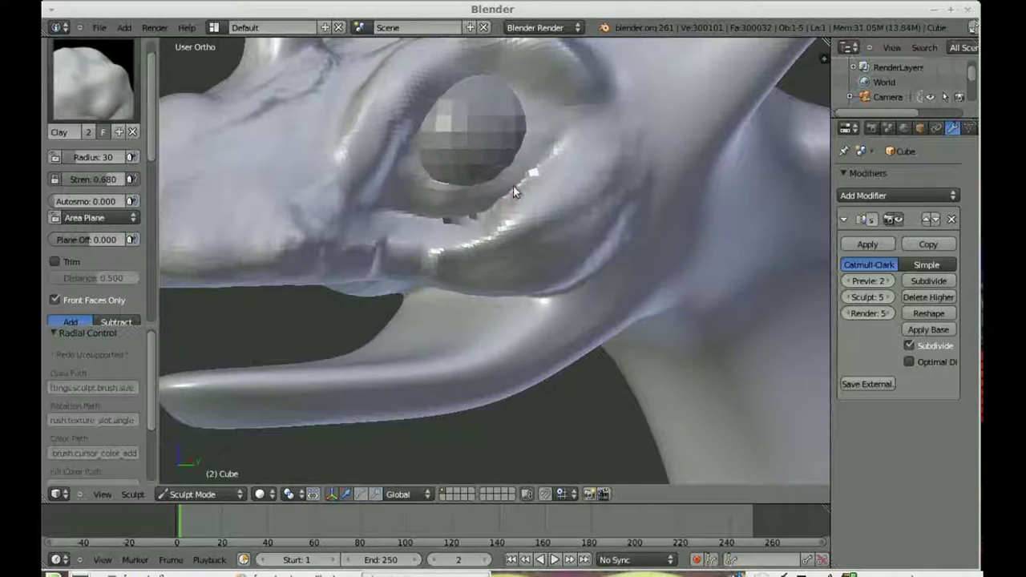
Step: Build up the eye's upper rim with the Clay brush at radius 39
scroll(516, 208, "down", 8)
middle_click_drag(525, 234, 547, 217)
scroll(521, 232, "up", 4)
scroll(492, 246, "up", 3)
key("s")
key("c")
mouse_move(528, 194)
middle_mouse_down()
mouse_move(521, 173)
mouse_move(375, 129)
middle_mouse_up()
key("f")
left_click(416, 94)
mouse_move(424, 106)
left_mouse_down()
mouse_move(436, 102)
mouse_move(421, 89)
mouse_move(417, 100)
left_mouse_up()
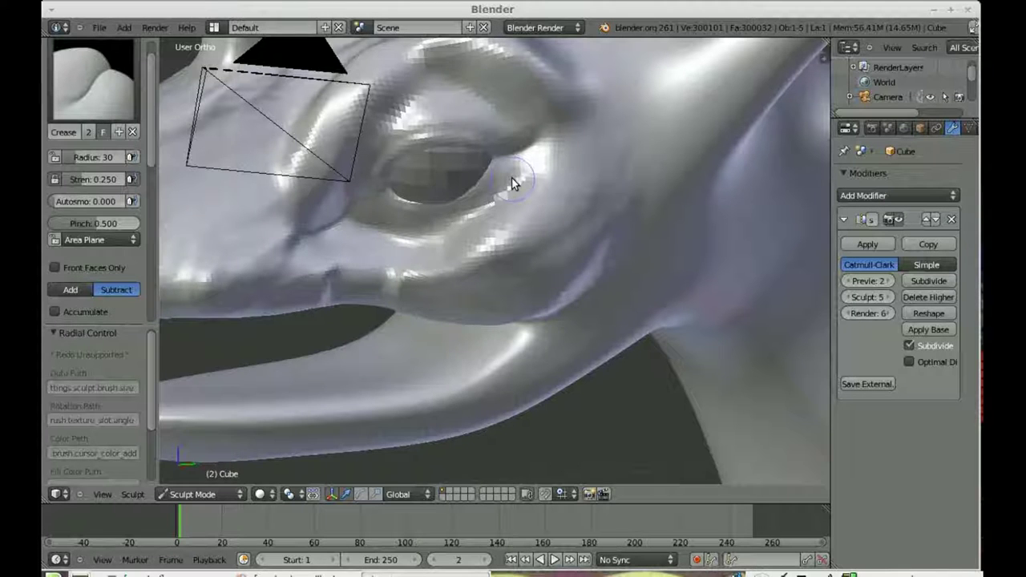
Step: Zoom in on the eye and raise the multires sculpt level to 6
scroll(511, 177, "up", 3)
mouse_move(542, 217)
middle_mouse_down()
mouse_move(417, 85)
mouse_move(377, 187)
middle_mouse_up()
key("Page_Up")
mouse_move(599, 159)
middle_mouse_down()
mouse_move(513, 176)
mouse_move(395, 160)
middle_mouse_up()
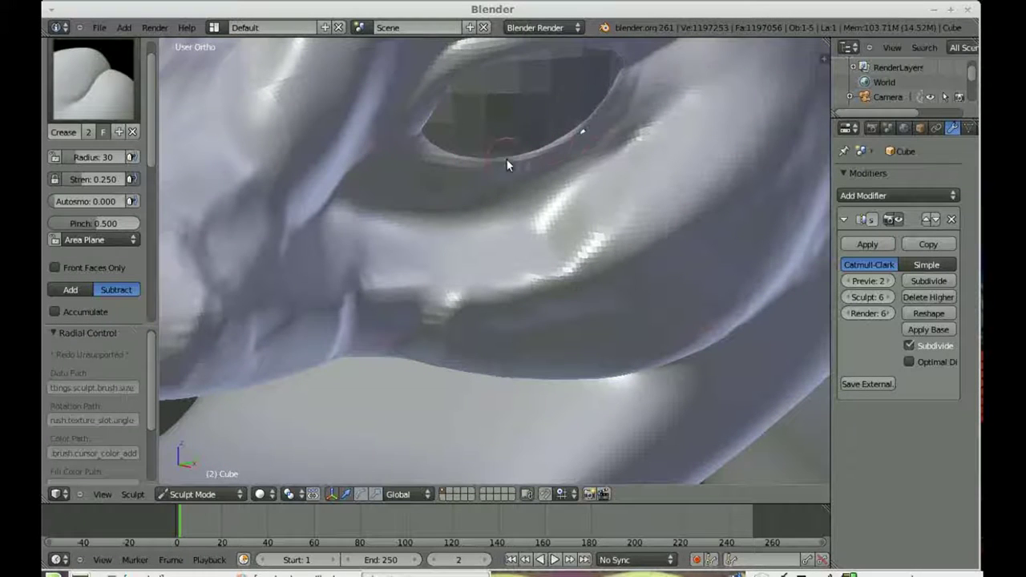
Step: Zoom out, set the multires sculpt level back to 5, and select the Clay brush
scroll(477, 124, "down", 3)
scroll(484, 133, "down", 3)
scroll(484, 133, "down", 2)
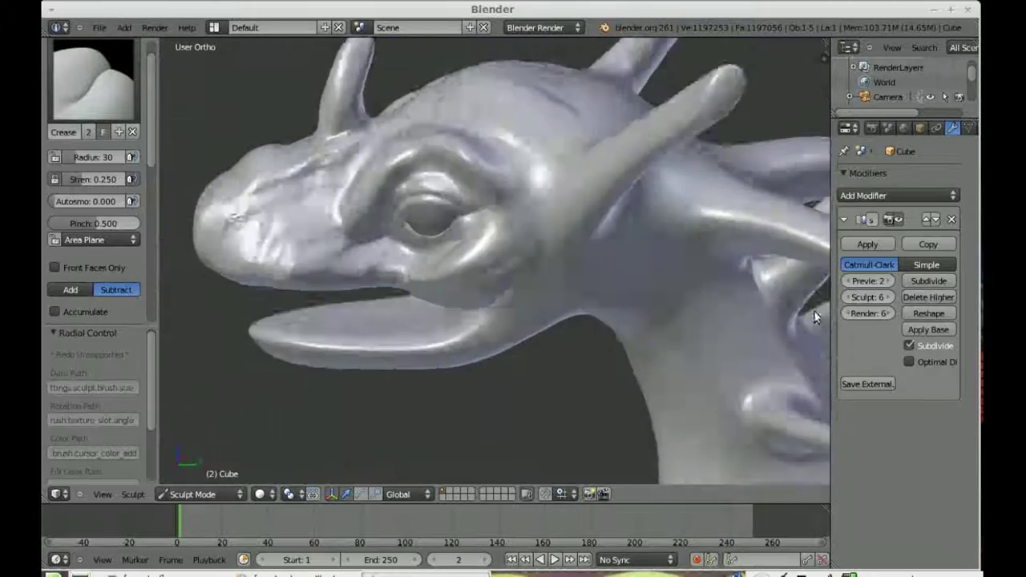
left_click(845, 297)
scroll(352, 226, "up", 3)
key("c")
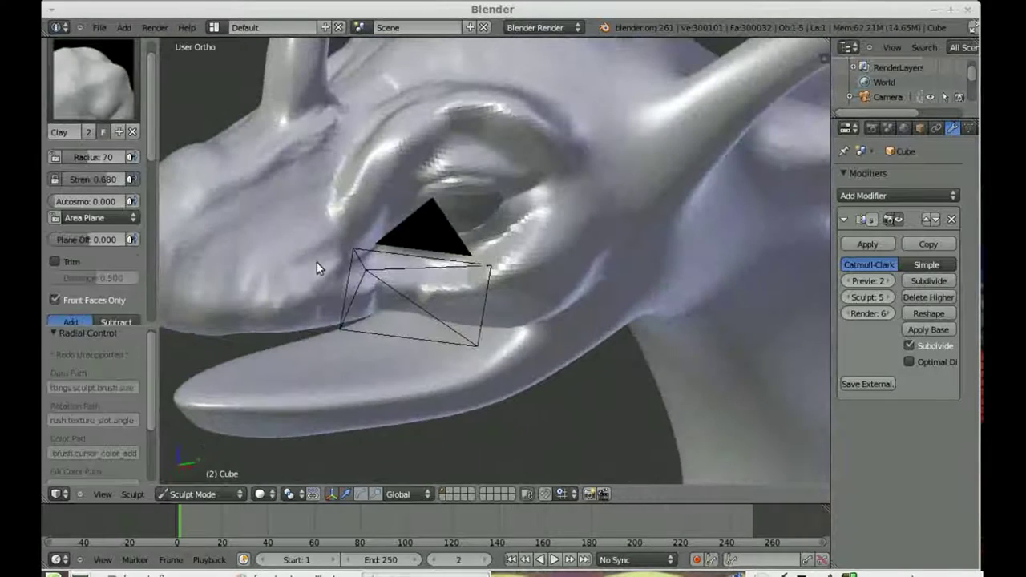
middle_click_drag(304, 327, 361, 239)
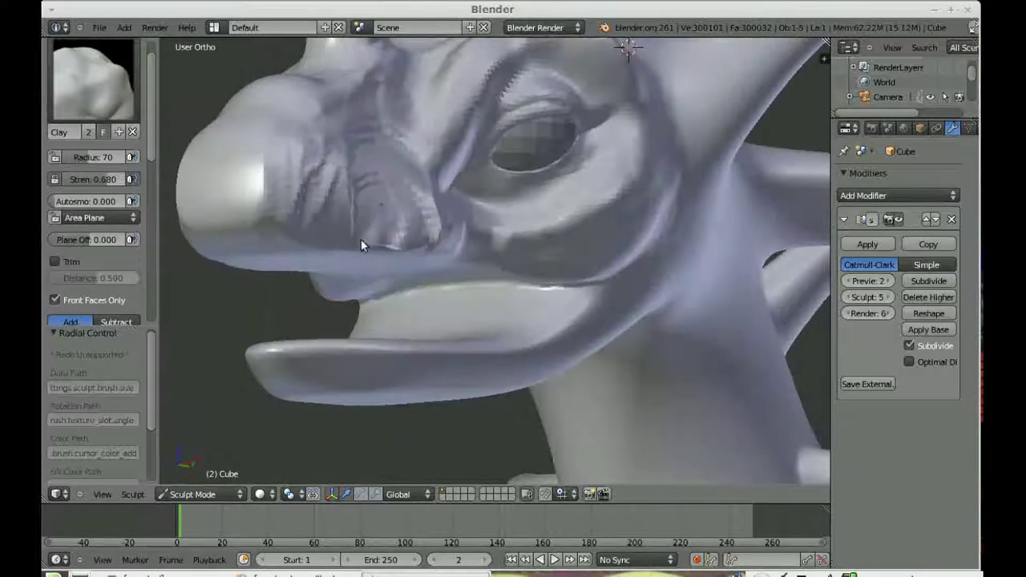
Step: Reshape the snout and its tip with clay strokes at radius 42, then 23
left_click_drag(364, 242, 283, 234)
key("f")
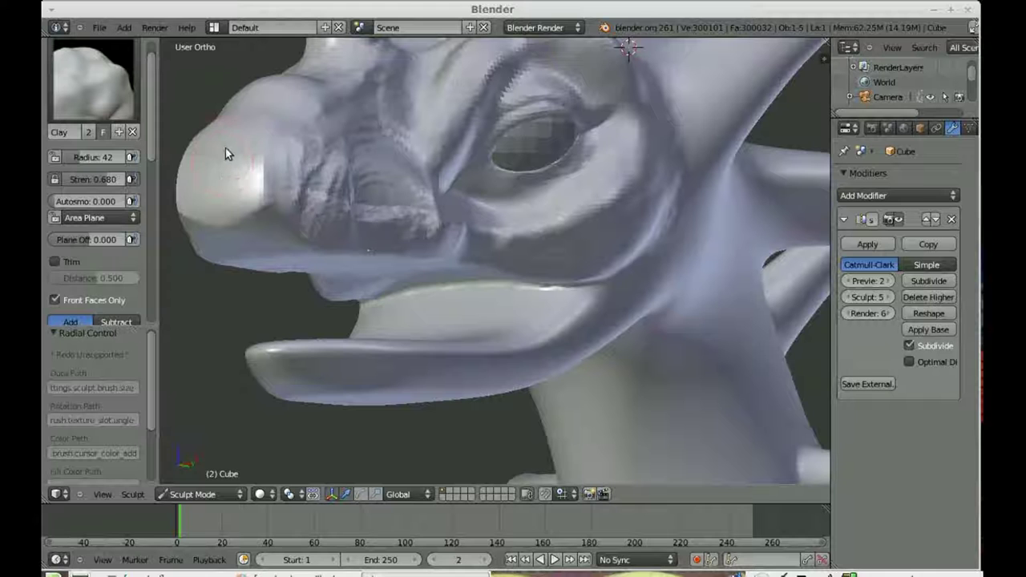
left_click(217, 170)
left_click_drag(217, 169, 225, 137)
key("f")
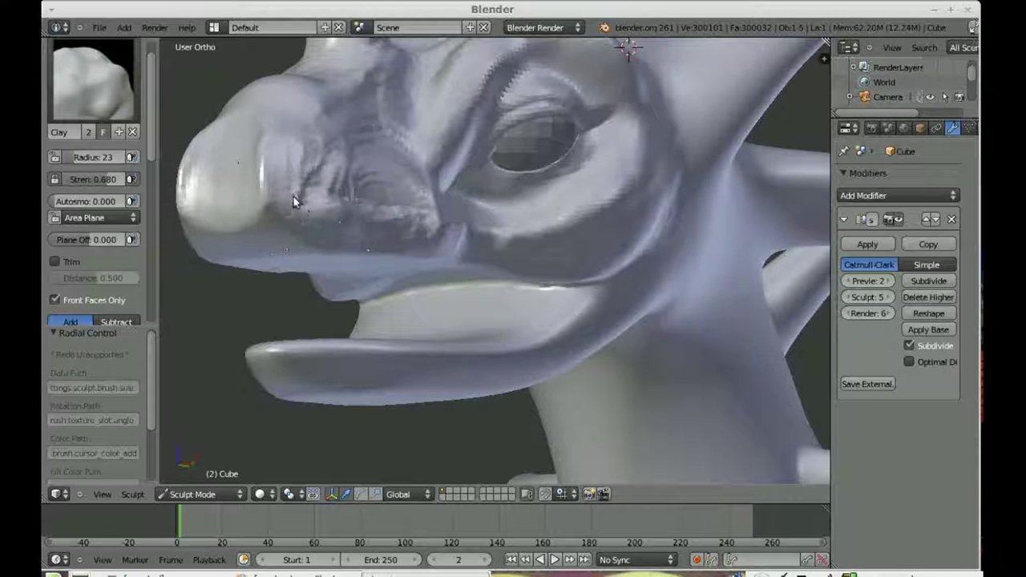
left_click(298, 201)
mouse_move(297, 195)
left_mouse_down()
mouse_move(225, 212)
mouse_move(229, 174)
mouse_move(302, 208)
left_mouse_up()
Step: Orbit beneath and around the head to inspect the sculpted snout and eye
mouse_move(319, 234)
middle_mouse_down()
mouse_move(389, 179)
mouse_move(284, 126)
middle_mouse_up()
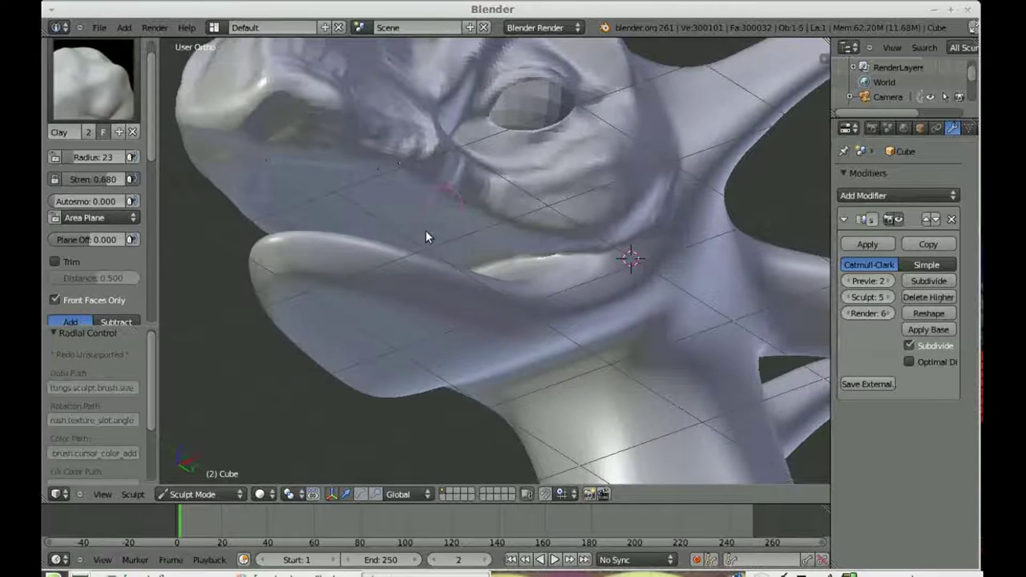
middle_click_drag(426, 231, 289, 145)
mouse_move(448, 212)
middle_mouse_down()
mouse_move(556, 231)
mouse_move(556, 336)
mouse_move(508, 343)
mouse_move(535, 272)
mouse_move(481, 240)
middle_mouse_up()
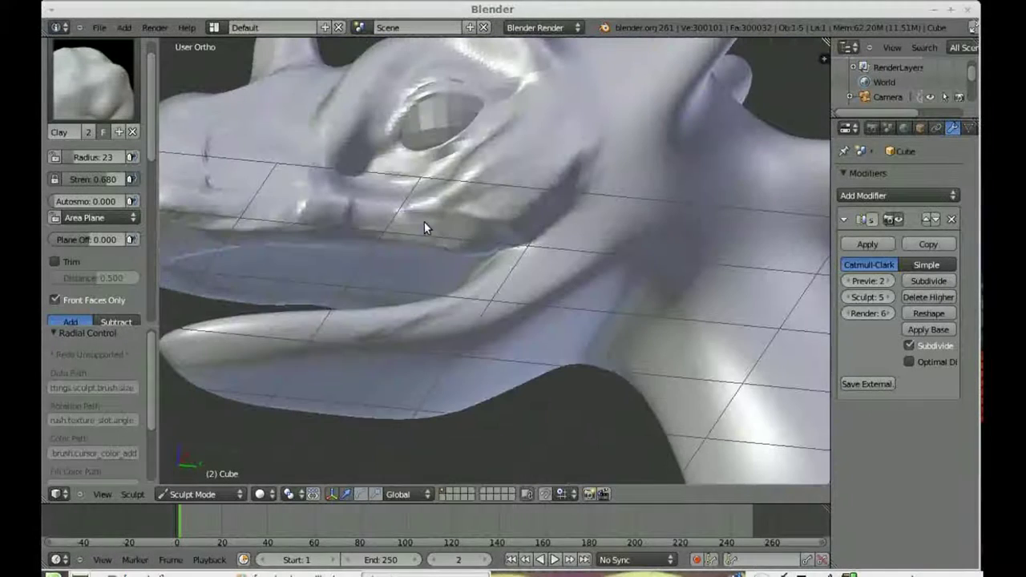
middle_click_drag(618, 160, 588, 251)
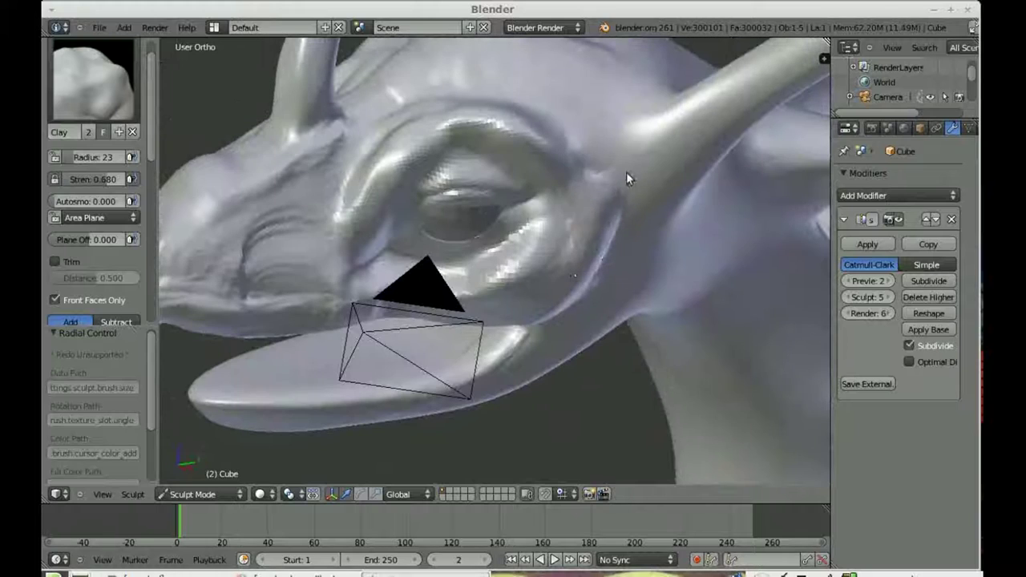
mouse_move(595, 177)
middle_mouse_down()
mouse_move(653, 200)
mouse_move(545, 88)
mouse_move(550, 142)
mouse_move(389, 222)
mouse_move(522, 188)
mouse_move(614, 217)
mouse_move(630, 155)
mouse_move(653, 222)
middle_mouse_up()
mouse_move(699, 186)
middle_mouse_down()
mouse_move(561, 149)
mouse_move(328, 204)
mouse_move(649, 156)
middle_mouse_up()
Step: Select the Crease brush, orbit to the horn base, and undo one stroke
left_click(93, 80)
left_click(296, 168)
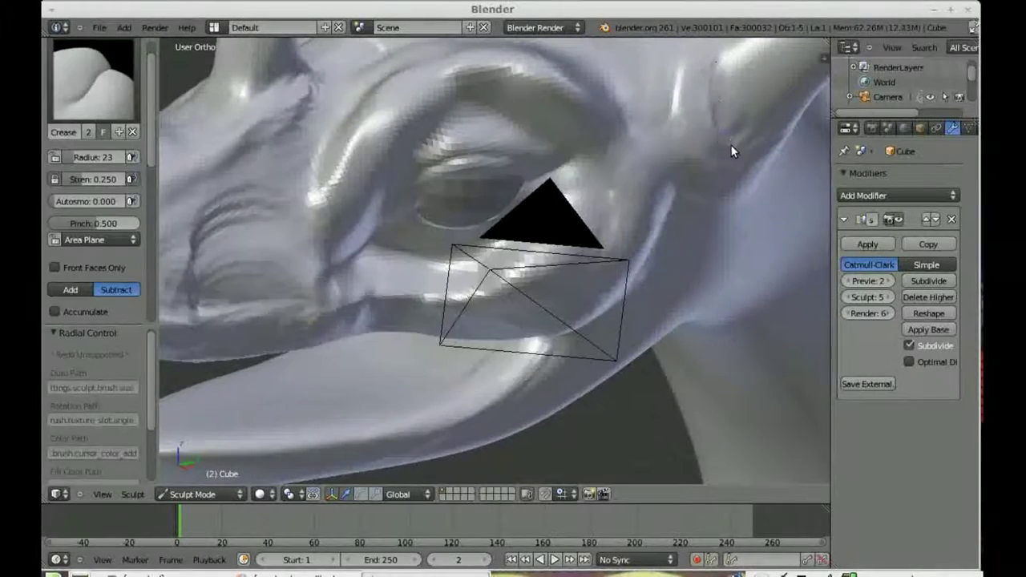
middle_click_drag(730, 145, 489, 108)
mouse_move(525, 77)
middle_mouse_down()
mouse_move(484, 149)
mouse_move(335, 229)
middle_mouse_up()
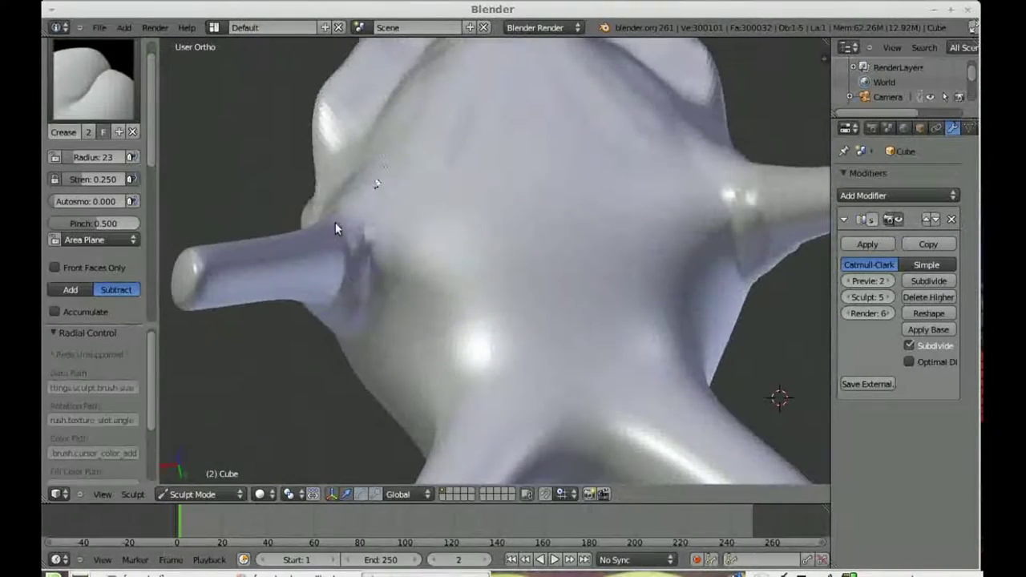
mouse_move(318, 307)
middle_mouse_down()
mouse_move(606, 229)
mouse_move(708, 144)
mouse_move(732, 202)
mouse_move(582, 396)
mouse_move(433, 235)
mouse_move(361, 178)
mouse_move(294, 166)
middle_mouse_up()
key("ctrl+z")
scroll(390, 170, "down", 3)
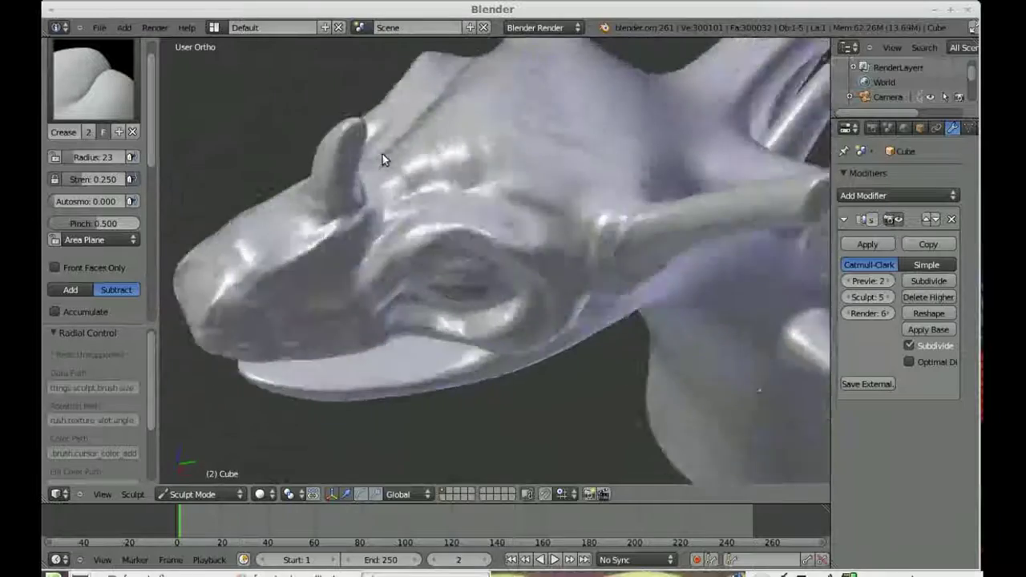
middle_click_drag(382, 154, 412, 222)
Step: Build clay from the horn base up the brow with the Clay brush
key("c")
mouse_move(396, 239)
left_mouse_down()
mouse_move(424, 186)
mouse_move(508, 130)
mouse_move(515, 101)
left_mouse_up()
mouse_move(610, 113)
middle_mouse_down()
mouse_move(566, 206)
mouse_move(617, 225)
mouse_move(277, 304)
middle_mouse_up()
mouse_move(500, 302)
middle_mouse_down()
mouse_move(522, 366)
mouse_move(500, 439)
mouse_move(497, 401)
mouse_move(589, 284)
mouse_move(572, 321)
mouse_move(470, 280)
mouse_move(453, 308)
middle_mouse_up()
mouse_move(542, 317)
middle_mouse_down()
mouse_move(480, 407)
mouse_move(406, 407)
middle_mouse_up()
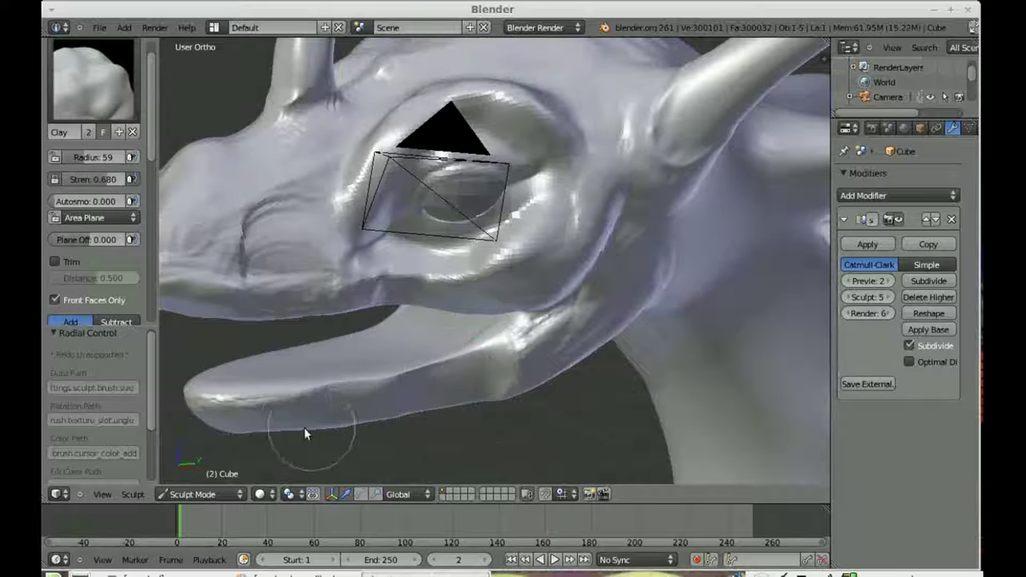
Step: Add clay detail under the jaw and over the neck surface
mouse_move(465, 377)
middle_mouse_down()
mouse_move(563, 357)
mouse_move(396, 376)
middle_mouse_up()
mouse_move(396, 377)
left_mouse_down()
mouse_move(395, 392)
mouse_move(425, 340)
mouse_move(556, 199)
left_mouse_up()
mouse_move(342, 448)
middle_mouse_down()
mouse_move(358, 427)
mouse_move(655, 385)
mouse_move(606, 377)
mouse_move(408, 408)
middle_mouse_up()
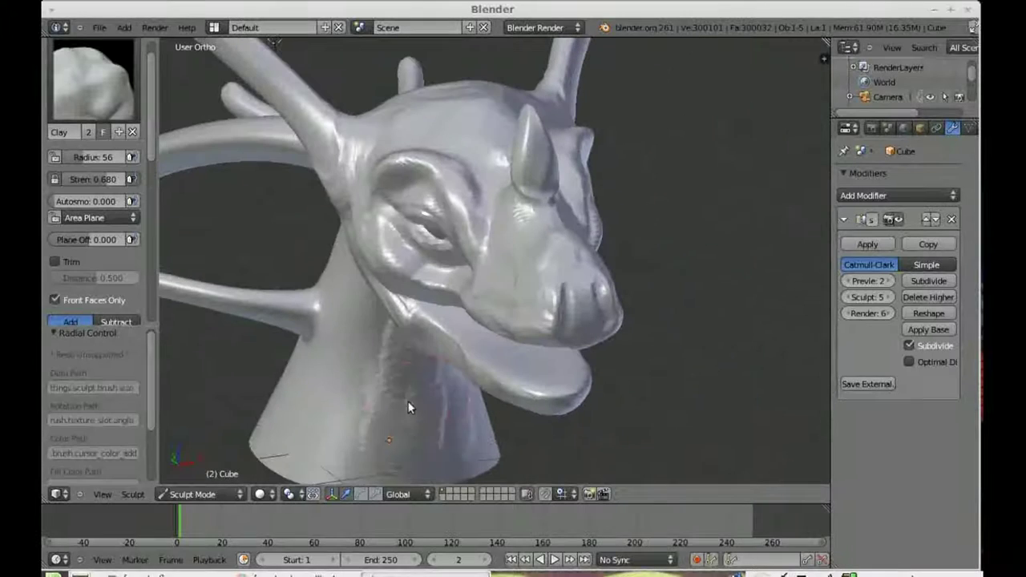
mouse_move(379, 449)
middle_mouse_down()
mouse_move(445, 393)
mouse_move(482, 310)
middle_mouse_up()
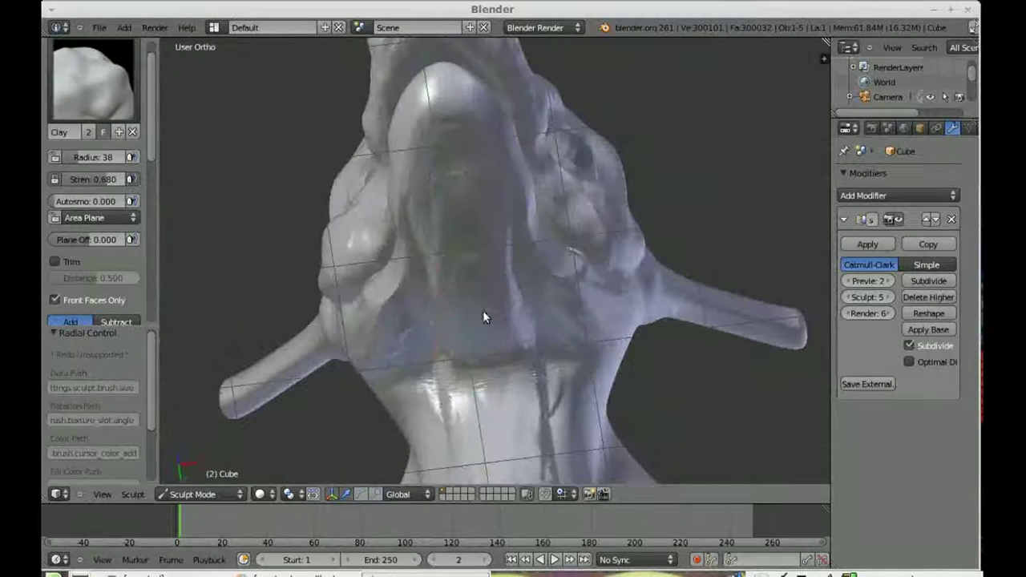
left_click_drag(528, 346, 409, 359)
Step: Set the Clay brush to radius 42 and strength 0.850
key("f")
left_click(490, 413)
key("shift+f")
left_click(488, 352)
mouse_move(489, 357)
middle_mouse_down()
mouse_move(609, 405)
mouse_move(618, 389)
mouse_move(538, 414)
mouse_move(535, 452)
mouse_move(553, 334)
middle_mouse_up()
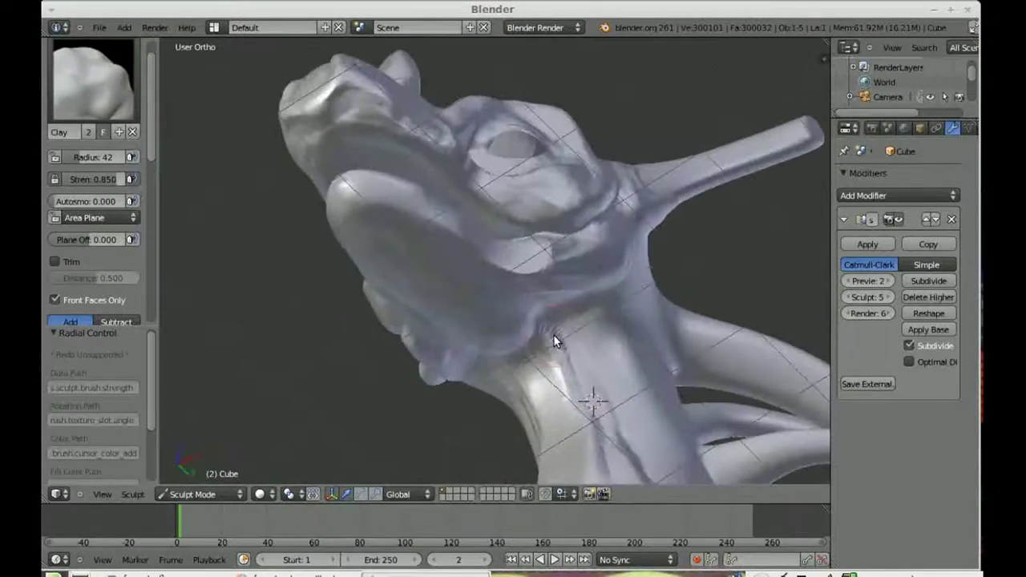
mouse_move(540, 243)
middle_mouse_down()
mouse_move(532, 314)
mouse_move(442, 337)
mouse_move(405, 393)
middle_mouse_up()
Step: Ridge the lower jaw's inner lip and build up the jaw and neck at radius 29
key("f")
left_click(374, 374)
mouse_move(375, 374)
left_mouse_down()
mouse_move(461, 353)
mouse_move(359, 414)
mouse_move(499, 362)
left_mouse_up()
mouse_move(499, 362)
middle_mouse_down()
mouse_move(591, 321)
mouse_move(591, 288)
mouse_move(332, 270)
middle_mouse_up()
mouse_move(332, 270)
left_mouse_down()
mouse_move(400, 263)
mouse_move(566, 304)
left_mouse_up()
mouse_move(566, 304)
middle_mouse_down()
mouse_move(633, 369)
mouse_move(603, 409)
mouse_move(634, 328)
middle_mouse_up()
left_click_drag(634, 328, 648, 425)
mouse_move(648, 425)
middle_mouse_down()
mouse_move(638, 428)
mouse_move(580, 145)
mouse_move(533, 291)
mouse_move(582, 214)
mouse_move(542, 211)
middle_mouse_up()
Step: Orbit around the head to inspect the eye, front and side
mouse_move(644, 223)
middle_mouse_down()
mouse_move(744, 360)
mouse_move(422, 305)
mouse_move(444, 231)
middle_mouse_up()
scroll(444, 232, "up", 3)
scroll(382, 282, "up", 2)
mouse_move(381, 282)
middle_mouse_down()
mouse_move(437, 218)
mouse_move(510, 191)
mouse_move(618, 297)
mouse_move(458, 132)
mouse_move(421, 220)
mouse_move(294, 279)
middle_mouse_up()
mouse_move(385, 272)
middle_mouse_down()
mouse_move(716, 313)
mouse_move(339, 211)
middle_mouse_up()
left_click(92, 80)
left_click(366, 165)
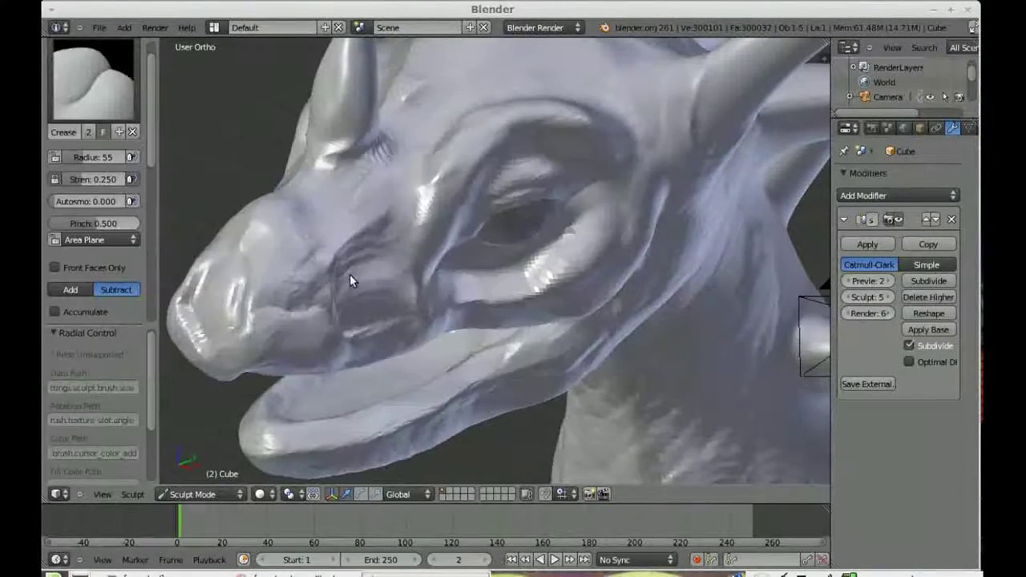
mouse_move(321, 332)
middle_mouse_down()
mouse_move(355, 311)
mouse_move(349, 175)
mouse_move(241, 189)
middle_mouse_up()
mouse_move(359, 213)
middle_mouse_down()
mouse_move(277, 257)
mouse_move(277, 245)
mouse_move(600, 277)
mouse_move(424, 173)
mouse_move(366, 199)
mouse_move(536, 160)
mouse_move(552, 236)
mouse_move(425, 193)
mouse_move(368, 212)
middle_mouse_up()
key("c")
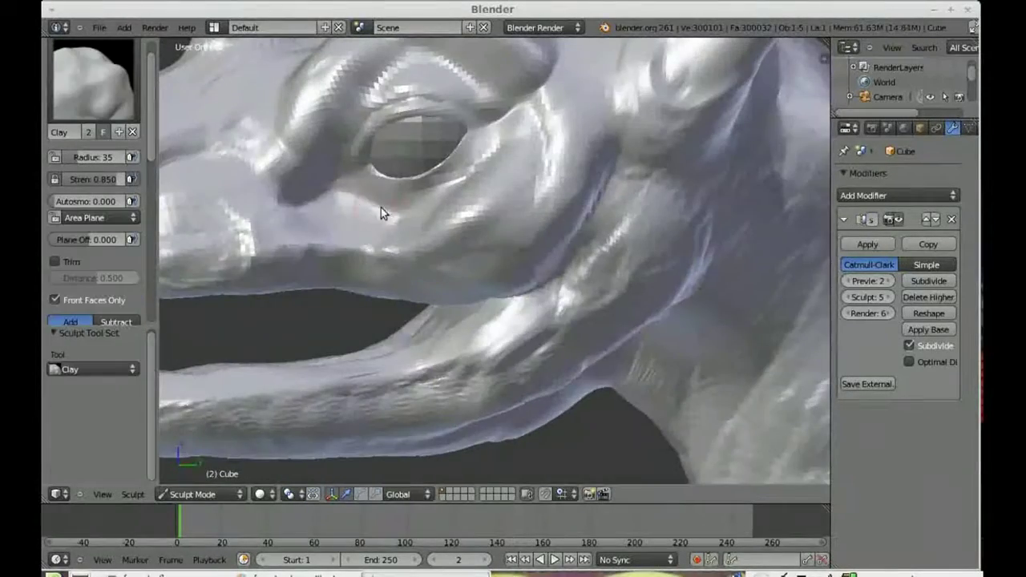
scroll(613, 294, "down", 4)
middle_click_drag(592, 282, 634, 333)
scroll(634, 270, "up", 3)
scroll(681, 274, "up", 3)
scroll(680, 274, "down", 3)
mouse_move(680, 274)
middle_mouse_down()
mouse_move(618, 289)
mouse_move(607, 310)
mouse_move(483, 323)
mouse_move(488, 314)
middle_mouse_up()
Step: Set the brush radius to 42 and orbit under and beside the head
key("f")
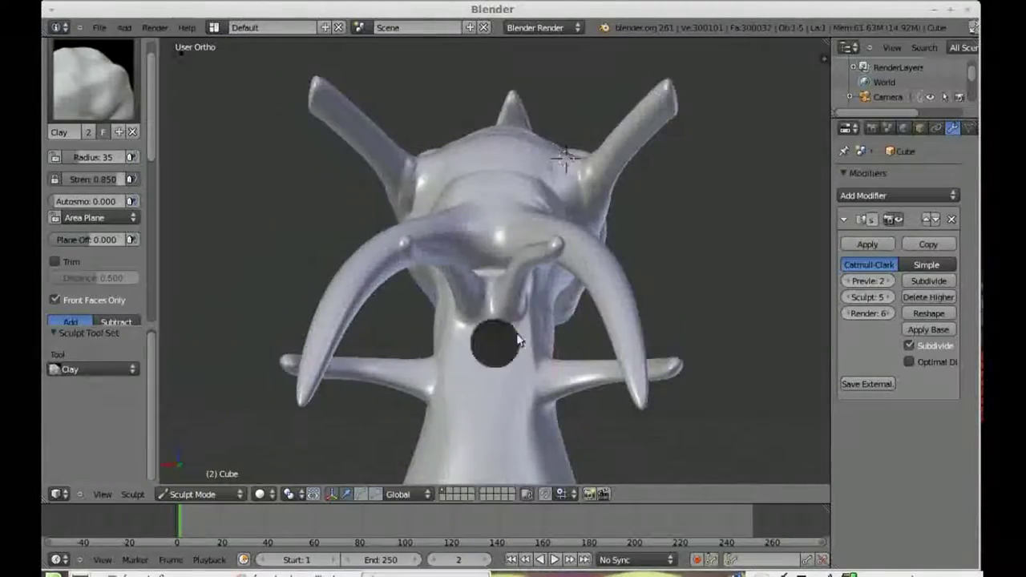
left_click(517, 426)
mouse_move(517, 426)
middle_mouse_down()
mouse_move(550, 348)
mouse_move(530, 325)
mouse_move(380, 397)
mouse_move(339, 165)
middle_mouse_up()
scroll(642, 416, "up", 3)
middle_click_drag(642, 416, 572, 270)
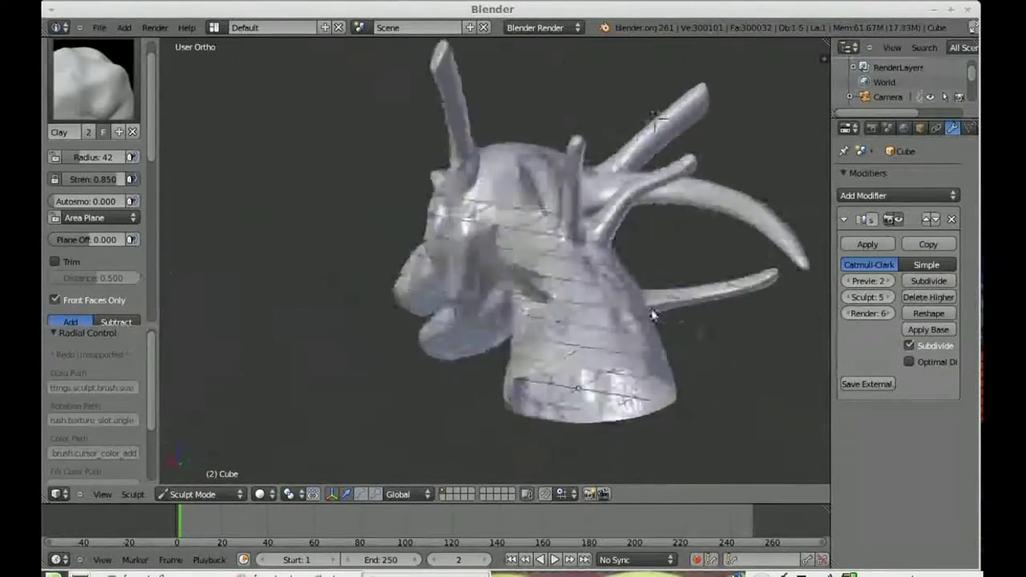
scroll(572, 270, "up", 3)
mouse_move(636, 336)
middle_mouse_down()
mouse_move(579, 320)
mouse_move(774, 240)
middle_mouse_up()
Step: Streak clay wrinkle strokes across the snout, then view the head from behind
scroll(601, 319, "down", 3)
mouse_move(601, 319)
middle_mouse_down()
mouse_move(628, 300)
mouse_move(567, 305)
mouse_move(400, 364)
middle_mouse_up()
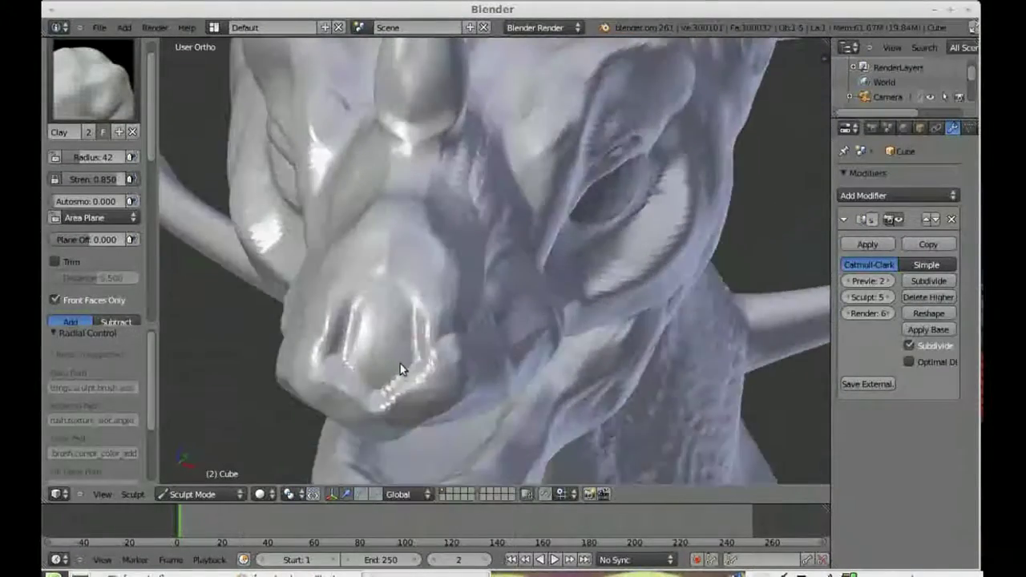
scroll(400, 364, "up", 2)
mouse_move(394, 344)
left_mouse_down()
mouse_move(371, 360)
mouse_move(335, 355)
mouse_move(376, 183)
mouse_move(340, 361)
left_mouse_up()
mouse_move(340, 362)
middle_mouse_down()
mouse_move(492, 153)
mouse_move(361, 182)
mouse_move(485, 96)
mouse_move(630, 280)
mouse_move(638, 188)
mouse_move(630, 294)
mouse_move(730, 206)
mouse_move(738, 336)
mouse_move(655, 259)
mouse_move(732, 196)
mouse_move(680, 133)
mouse_move(698, 165)
mouse_move(360, 142)
mouse_move(231, 196)
mouse_move(246, 221)
mouse_move(710, 190)
mouse_move(441, 122)
mouse_move(453, 125)
mouse_move(321, 115)
middle_mouse_up()
mouse_move(320, 154)
middle_mouse_down()
mouse_move(376, 190)
mouse_move(371, 165)
mouse_move(614, 156)
mouse_move(633, 78)
mouse_move(593, 89)
mouse_move(617, 120)
mouse_move(525, 57)
mouse_move(635, 160)
mouse_move(377, 357)
middle_mouse_up()
key("f")
left_click(297, 384)
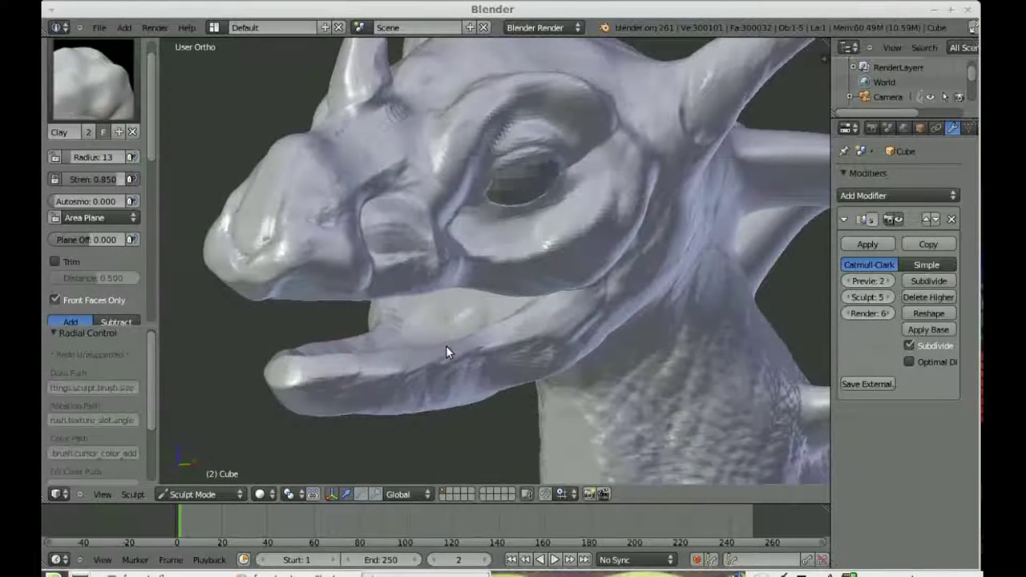
middle_click_drag(619, 282, 545, 228)
mouse_move(578, 181)
middle_mouse_down()
mouse_move(716, 284)
mouse_move(708, 296)
mouse_move(705, 276)
mouse_move(710, 311)
mouse_move(575, 272)
mouse_move(606, 172)
middle_mouse_up()
left_click(92, 80)
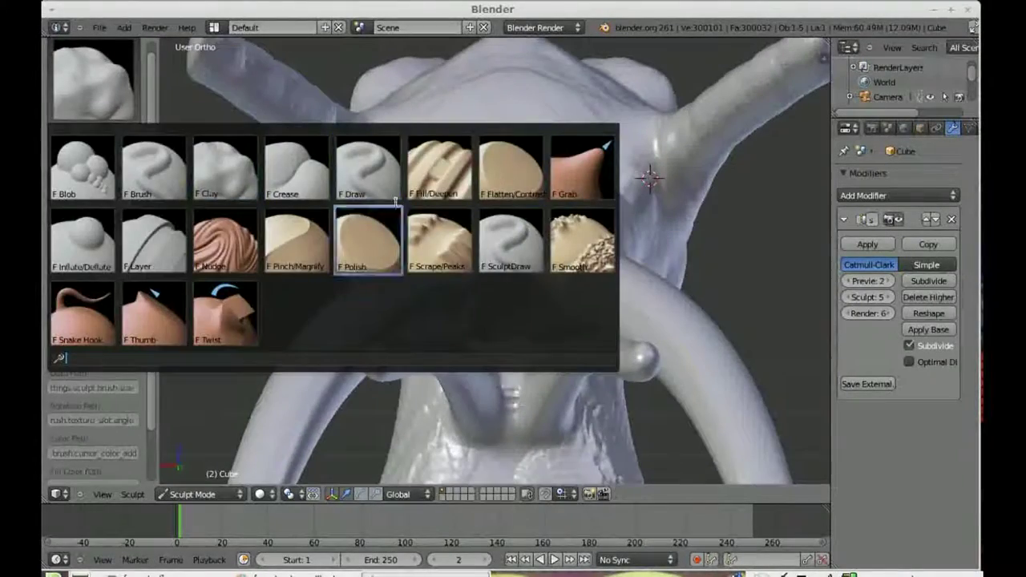
left_click(296, 168)
mouse_move(565, 290)
middle_mouse_down()
mouse_move(591, 303)
mouse_move(590, 293)
mouse_move(575, 382)
mouse_move(763, 186)
mouse_move(762, 222)
mouse_move(639, 310)
mouse_move(553, 273)
mouse_move(623, 152)
mouse_move(467, 279)
mouse_move(440, 321)
mouse_move(582, 242)
middle_mouse_up()
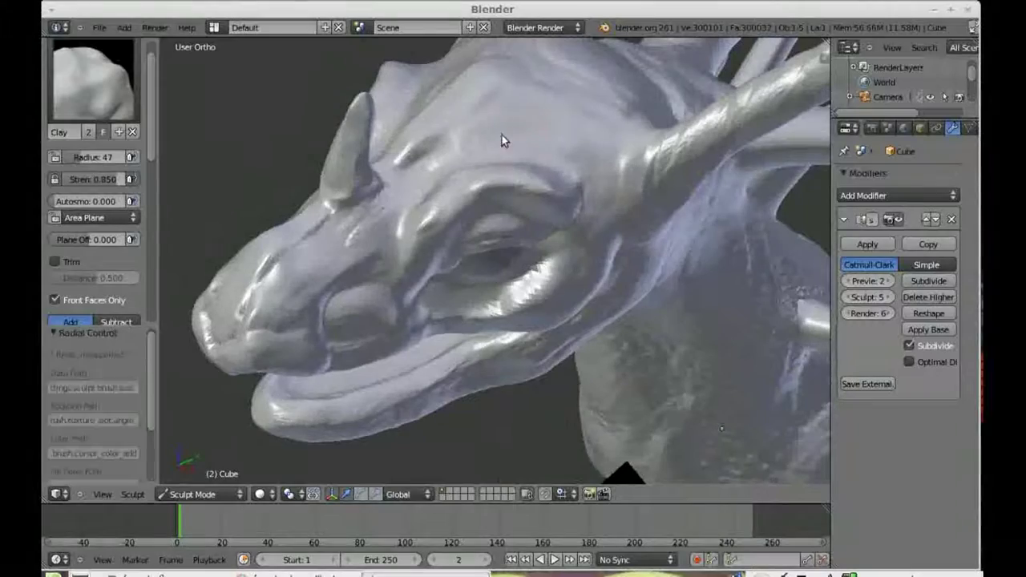
mouse_move(501, 141)
middle_mouse_down()
mouse_move(579, 142)
mouse_move(712, 297)
mouse_move(681, 305)
mouse_move(706, 307)
middle_mouse_up()
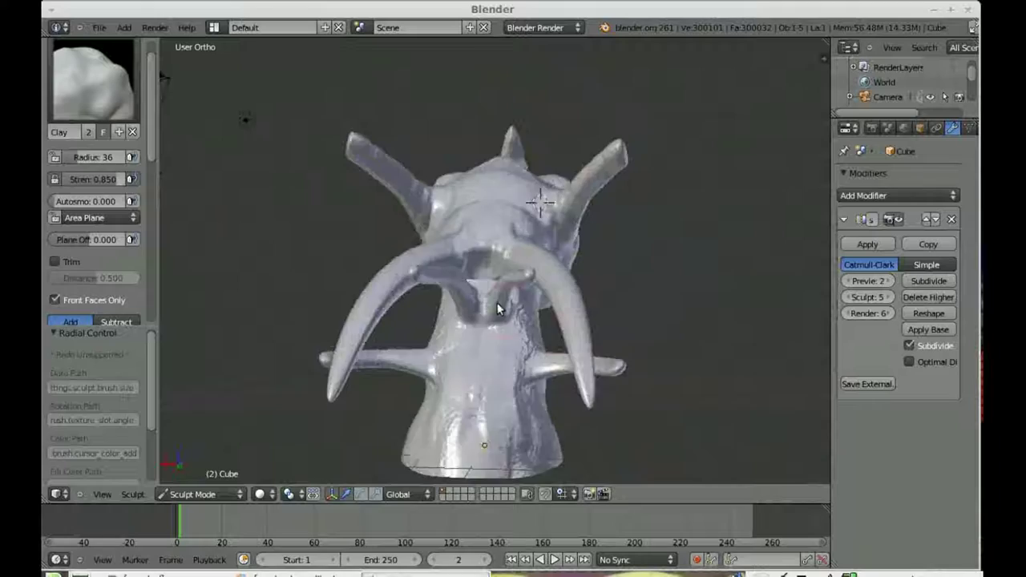
Step: Orbit around the head and bring up the sculpt brush palette
mouse_move(497, 304)
middle_mouse_down()
mouse_move(743, 315)
mouse_move(454, 223)
mouse_move(222, 222)
mouse_move(371, 263)
mouse_move(525, 330)
mouse_move(339, 206)
mouse_move(728, 244)
middle_mouse_up()
mouse_move(674, 210)
middle_mouse_down()
mouse_move(399, 356)
mouse_move(451, 380)
mouse_move(578, 315)
mouse_move(274, 256)
middle_mouse_up()
left_click(92, 80)
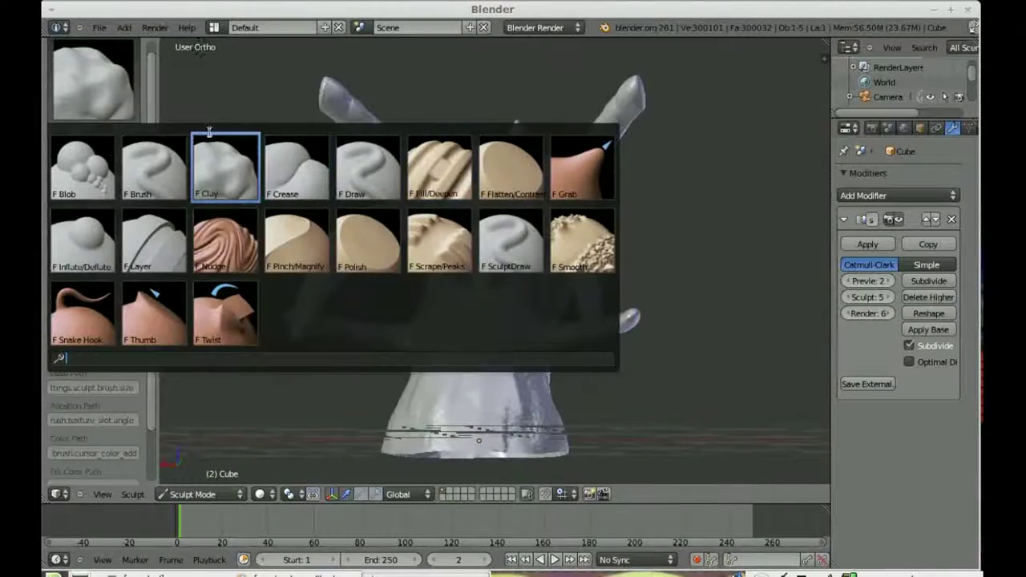
Step: Pull a horn up and to the left with the Grab brush
left_click(224, 166)
mouse_move(638, 142)
middle_mouse_down()
mouse_move(451, 391)
mouse_move(248, 416)
middle_mouse_up()
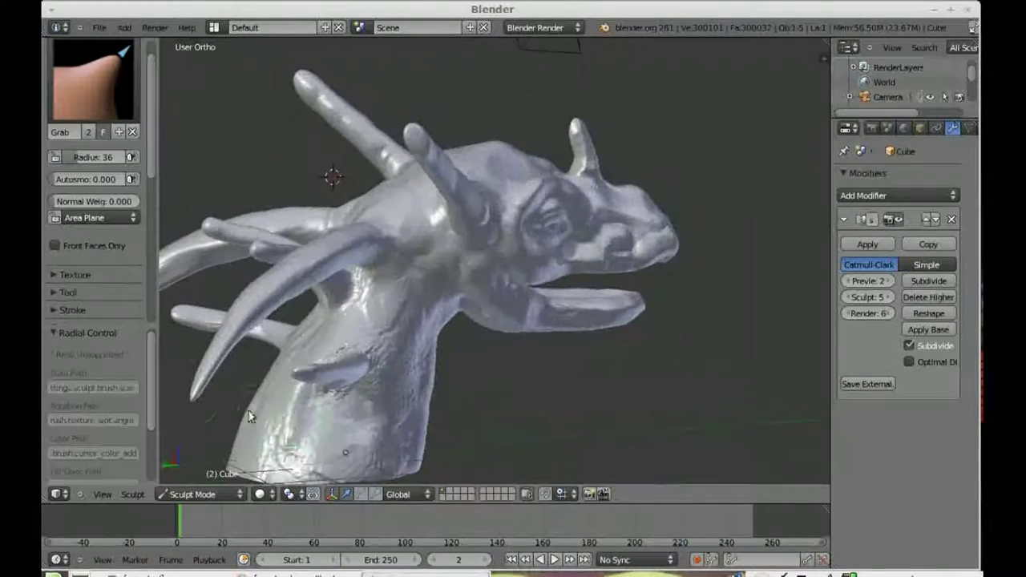
mouse_move(216, 365)
middle_mouse_down()
mouse_move(435, 355)
mouse_move(339, 275)
mouse_move(222, 212)
middle_mouse_up()
left_click_drag(304, 255, 240, 210)
scroll(149, 168, "down", 5)
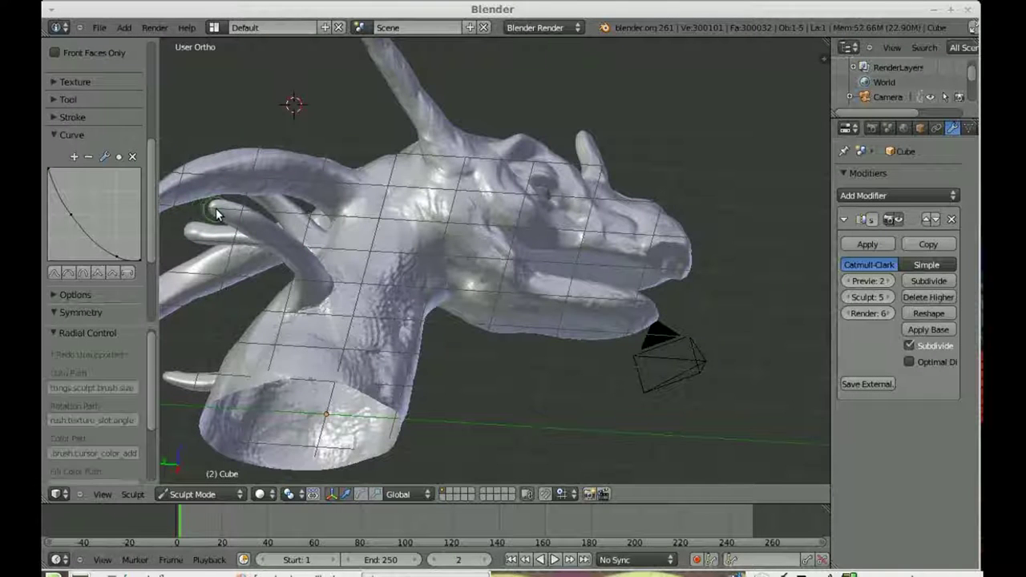
left_click_drag(226, 239, 237, 215)
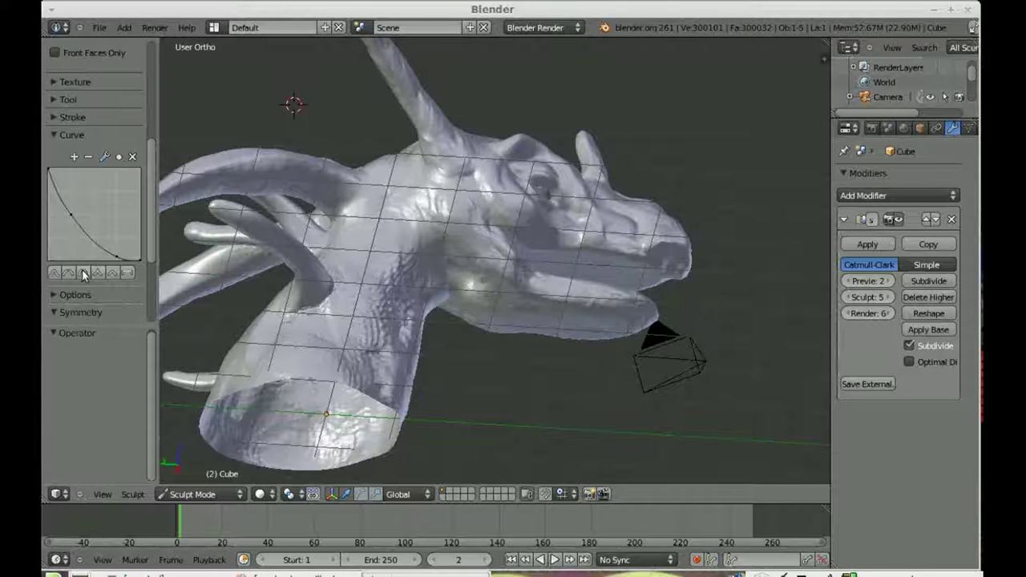
mouse_move(283, 261)
middle_mouse_down()
mouse_move(551, 335)
mouse_move(653, 263)
mouse_move(637, 249)
mouse_move(609, 269)
mouse_move(605, 291)
middle_mouse_up()
Step: Switch the viewport to perspective and orbit to a front view of the sculpt
left_click(102, 494)
left_click(133, 371)
middle_click_drag(566, 156, 517, 385)
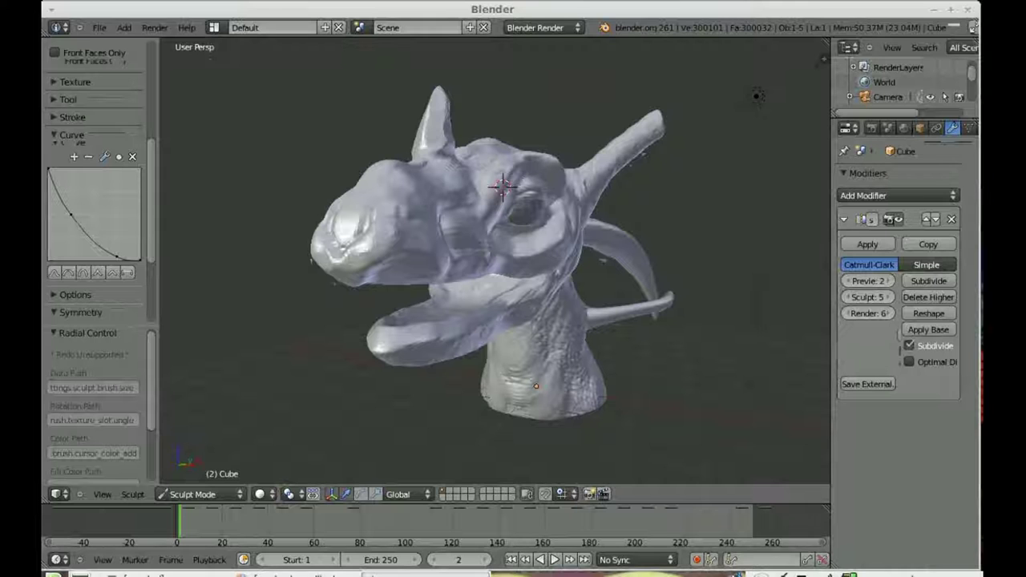
middle_click_drag(671, 406, 551, 333)
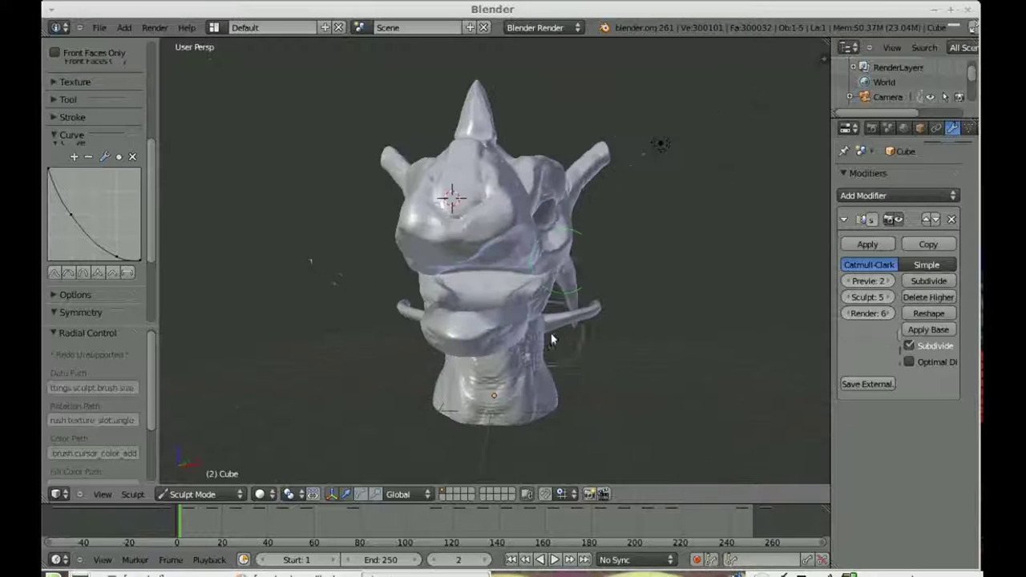
Step: Save the sculpt as drache1.blend and close Blender
left_click(98, 27)
left_click(118, 135)
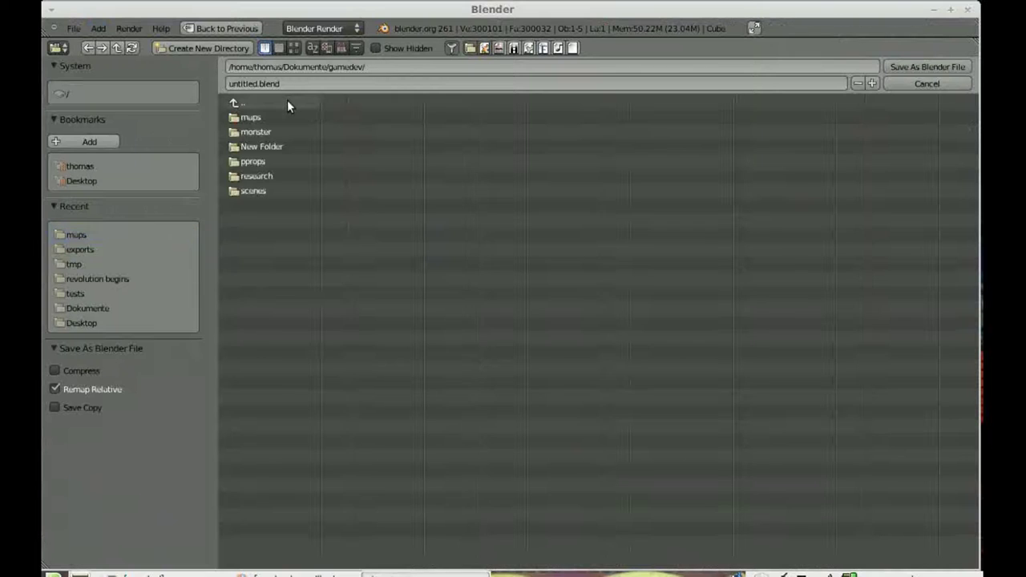
left_click(291, 83)
type("drache1")
key("Return")
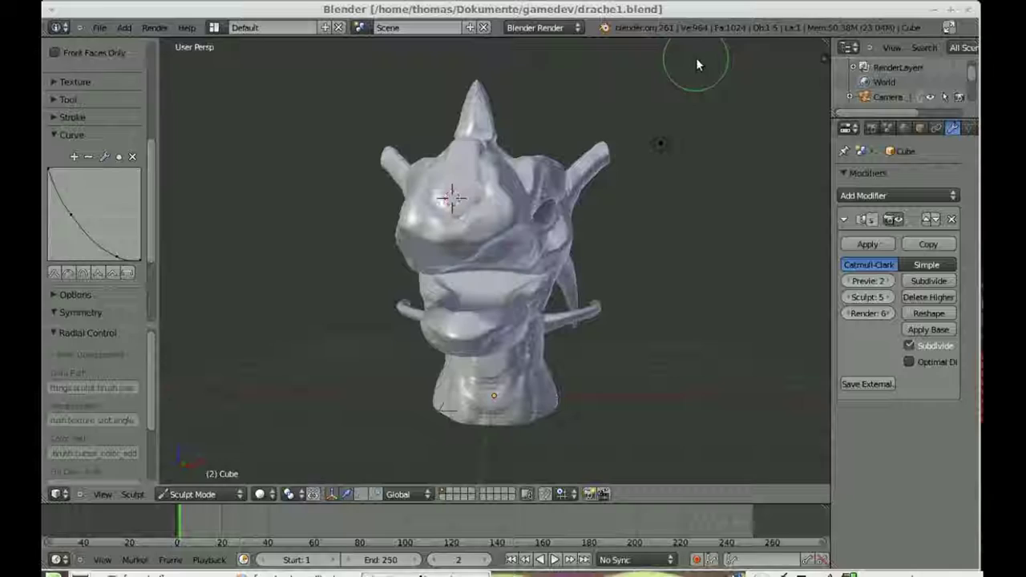
left_click(972, 13)
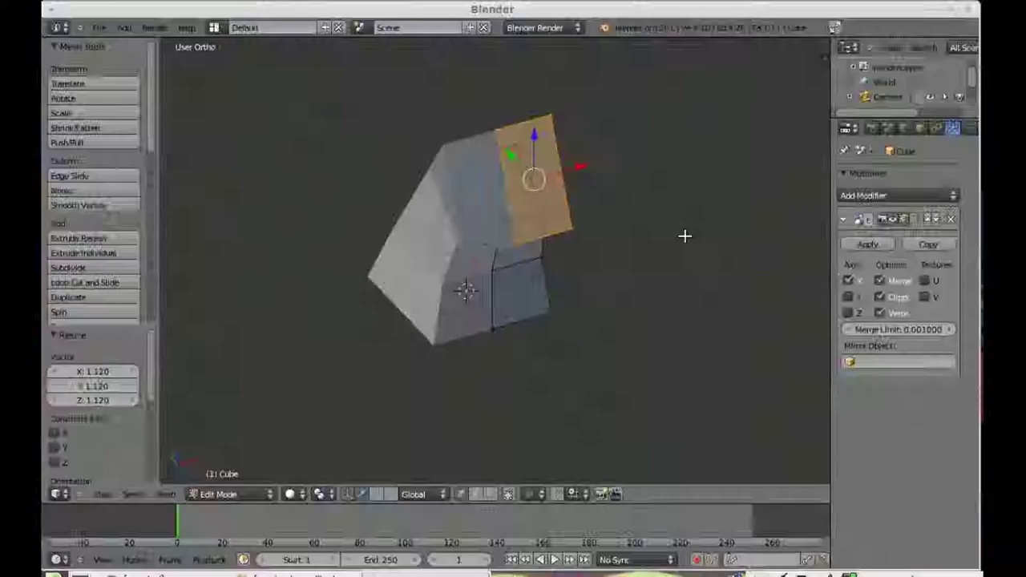